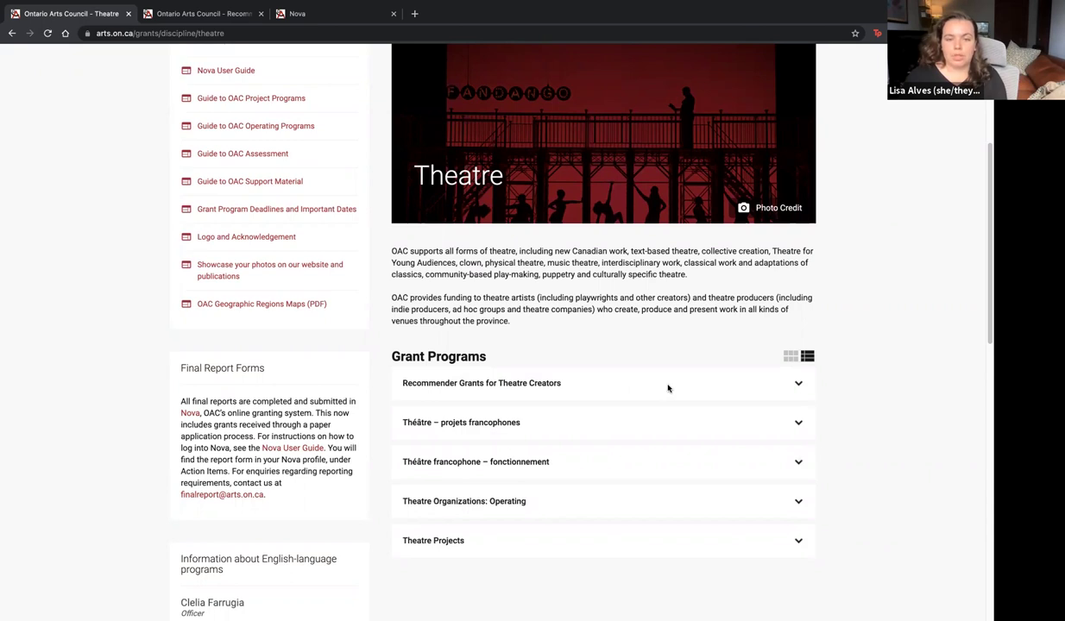
Expand Recommender Grants for Theatre Creators, open its full program page and review its purpose and active period
{"action": "left_click", "coordinate": [797, 383]}
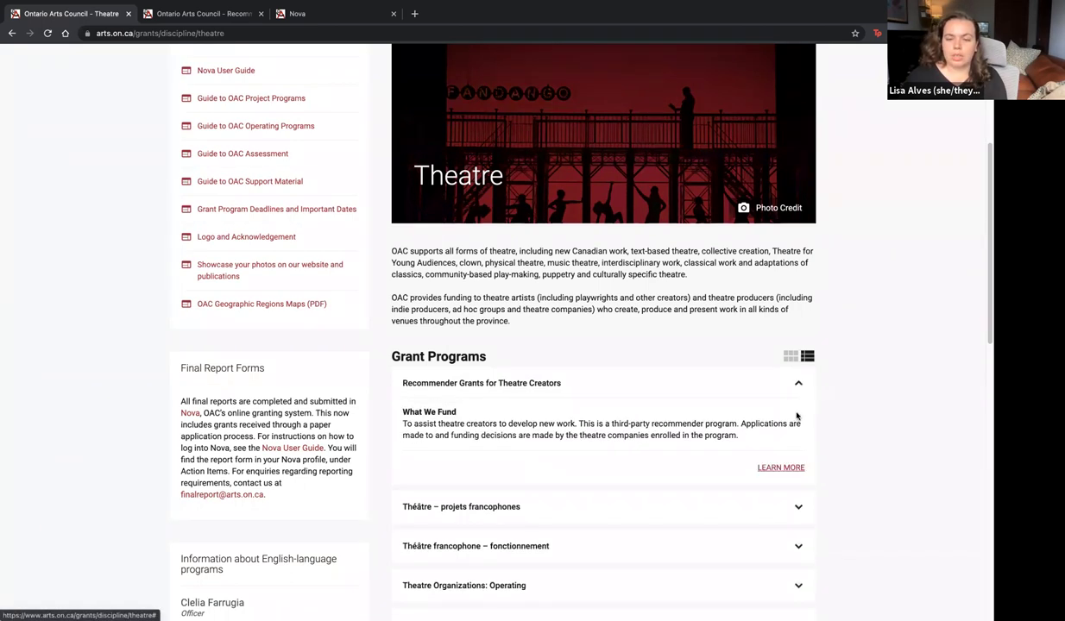
{"action": "left_click", "coordinate": [787, 468]}
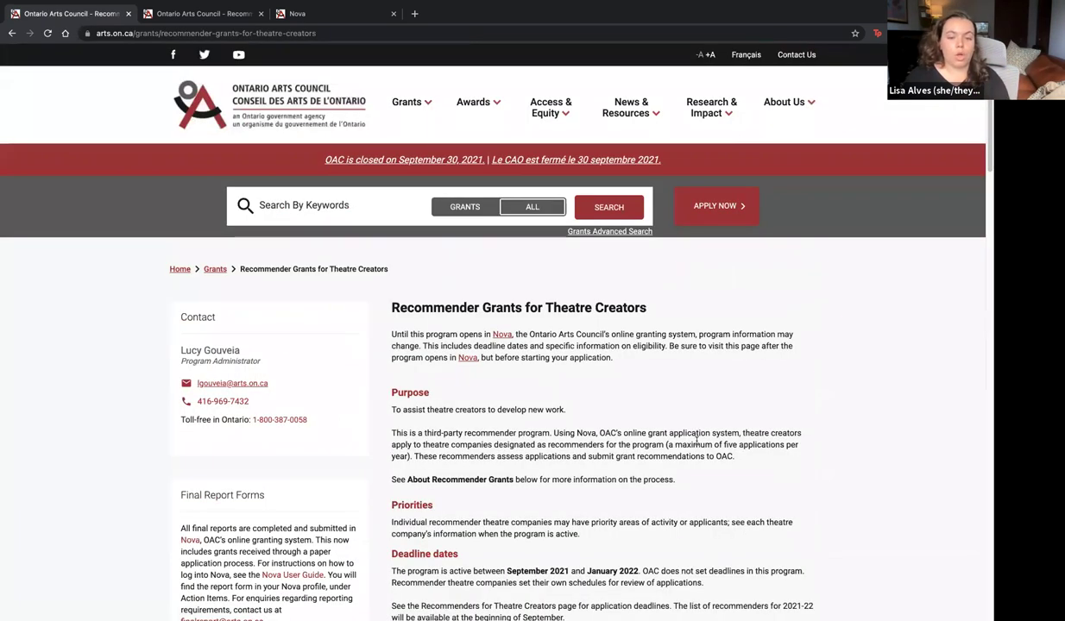
{"action": "scroll", "coordinate": [698, 445], "scroll_direction": "down", "scroll_amount": 3}
{"action": "scroll", "coordinate": [697, 445], "scroll_direction": "down", "scroll_amount": 7}
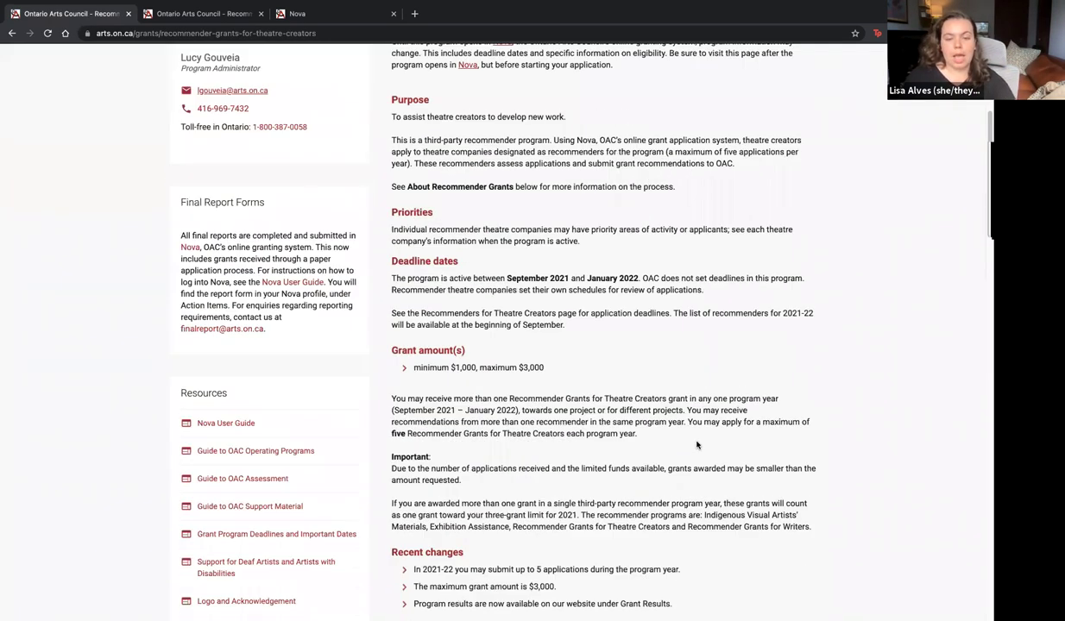
{"action": "scroll", "coordinate": [697, 445], "scroll_direction": "down", "scroll_amount": 4}
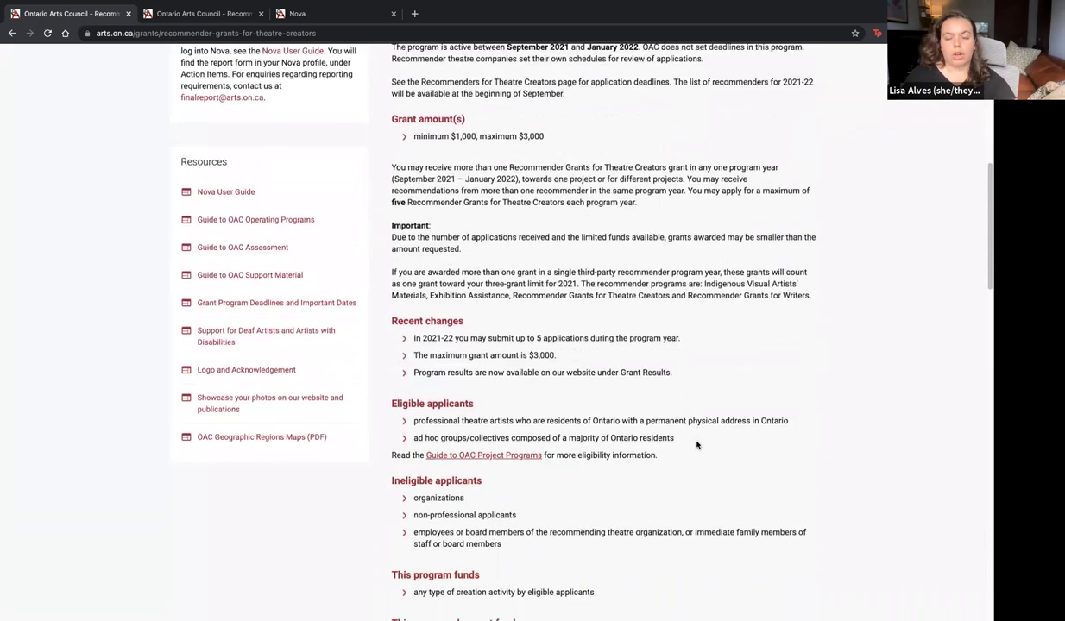
{"action": "scroll", "coordinate": [697, 445], "scroll_direction": "up", "scroll_amount": 7}
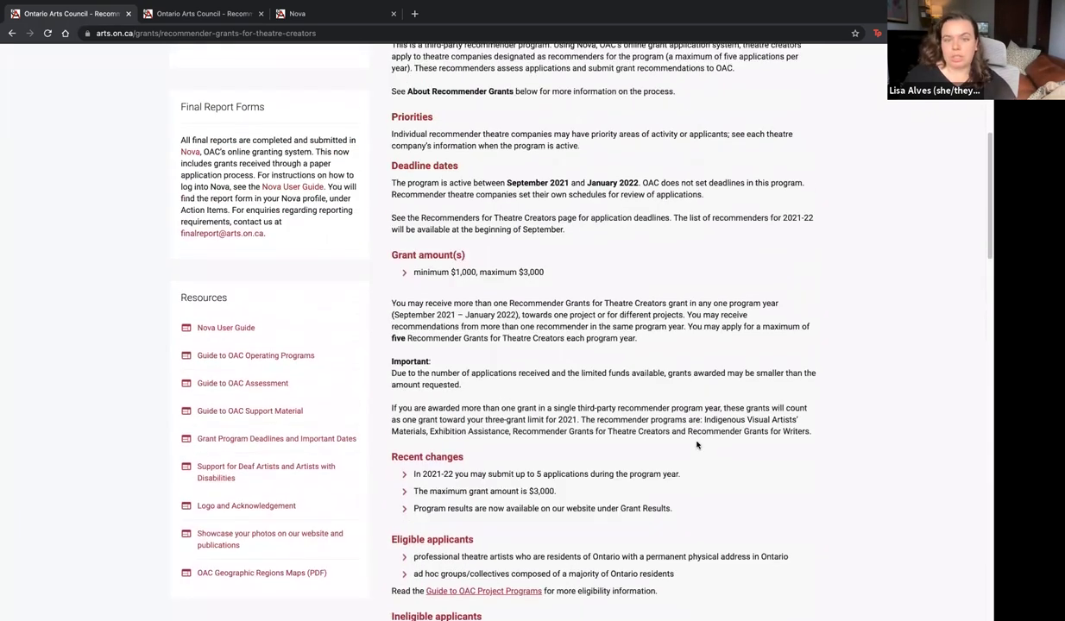
{"action": "scroll", "coordinate": [697, 446], "scroll_direction": "up", "scroll_amount": 2}
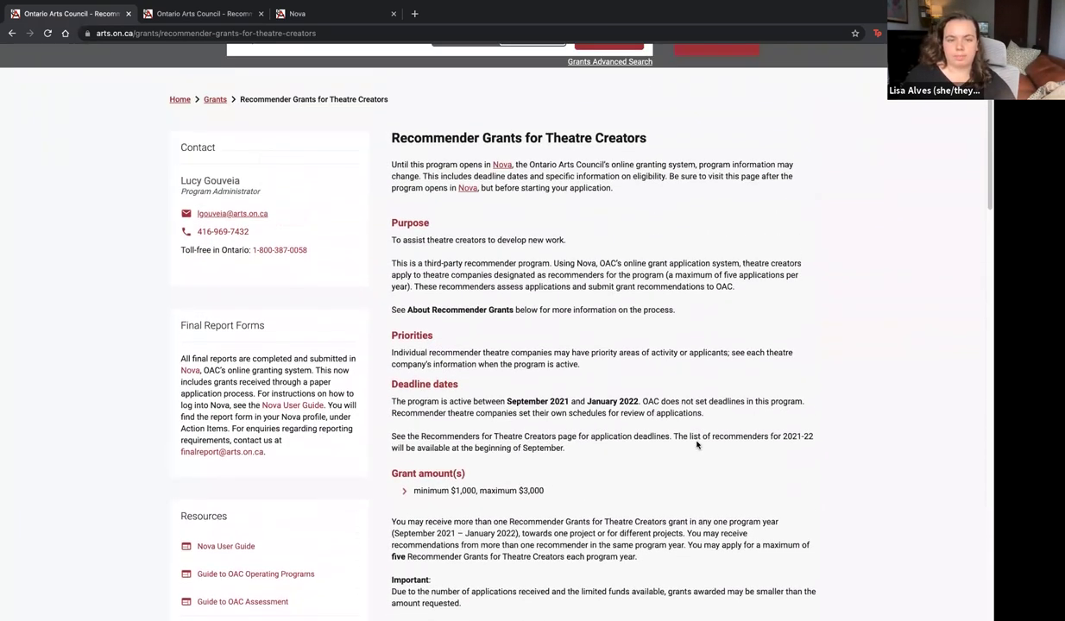
{"action": "scroll", "coordinate": [697, 445], "scroll_direction": "up", "scroll_amount": 3}
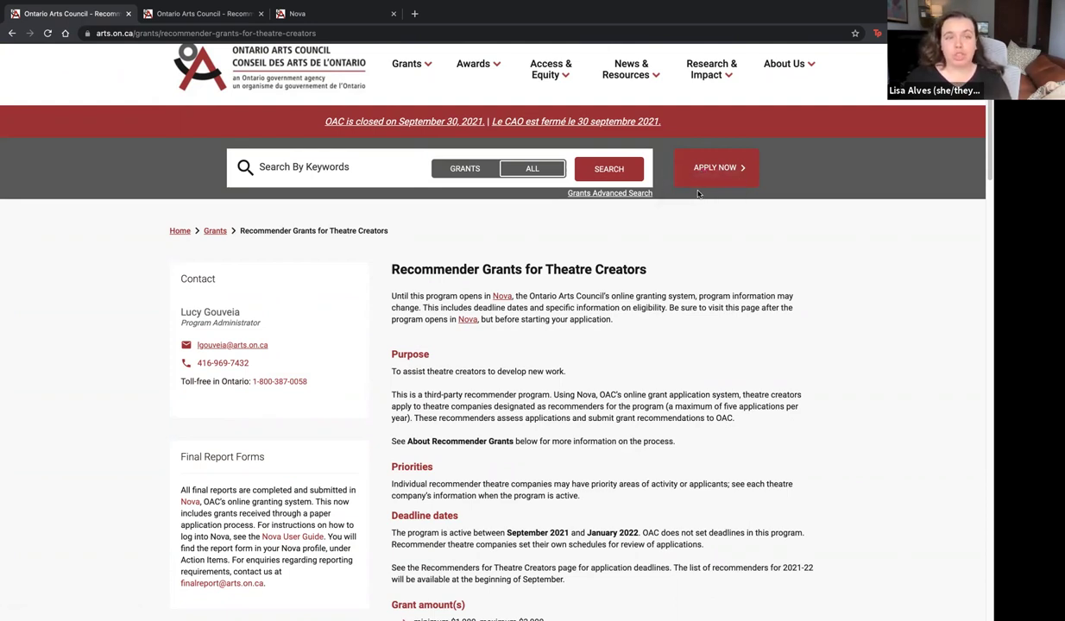
Open the Nova Registration form from the login page and look over its blank fields
{"action": "left_click", "coordinate": [316, 18]}
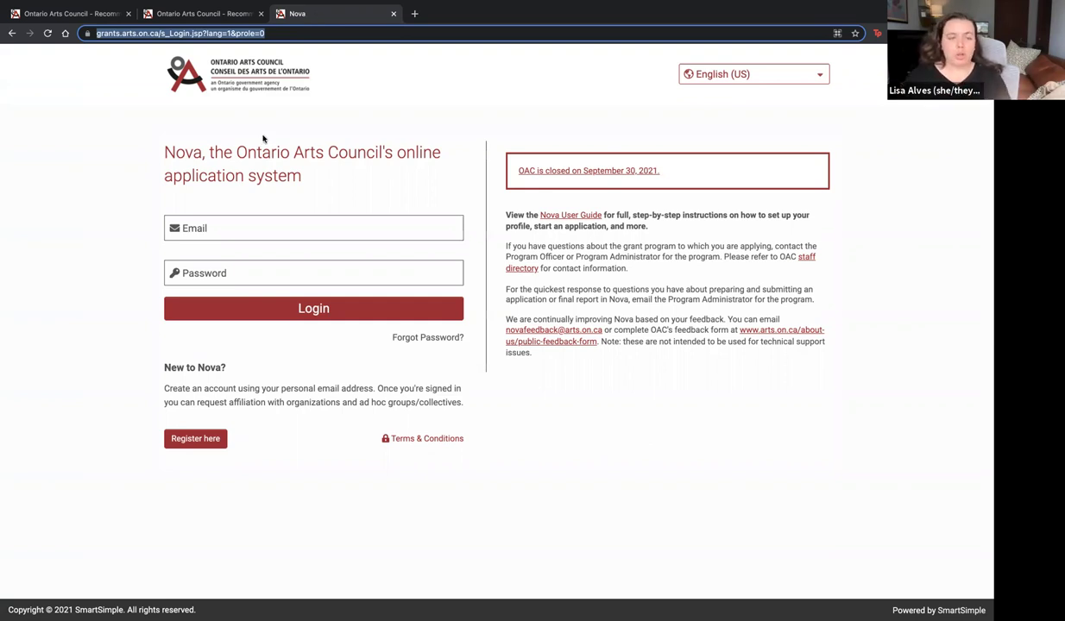
{"action": "left_click", "coordinate": [192, 438]}
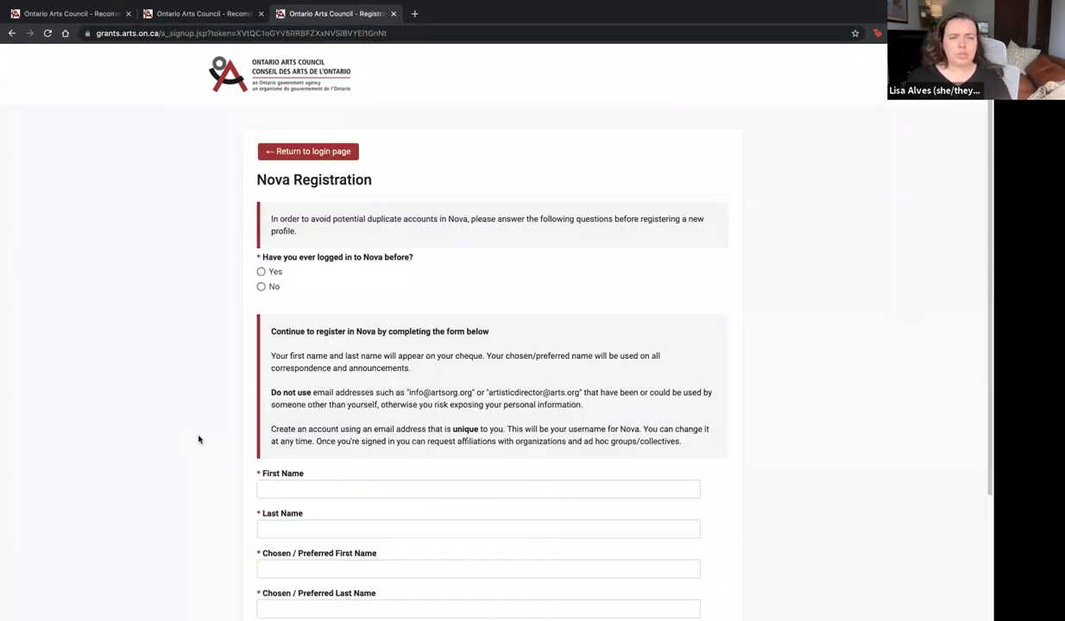
{"action": "scroll", "coordinate": [198, 438], "scroll_direction": "down", "scroll_amount": 1}
{"action": "scroll", "coordinate": [199, 436], "scroll_direction": "down", "scroll_amount": 1}
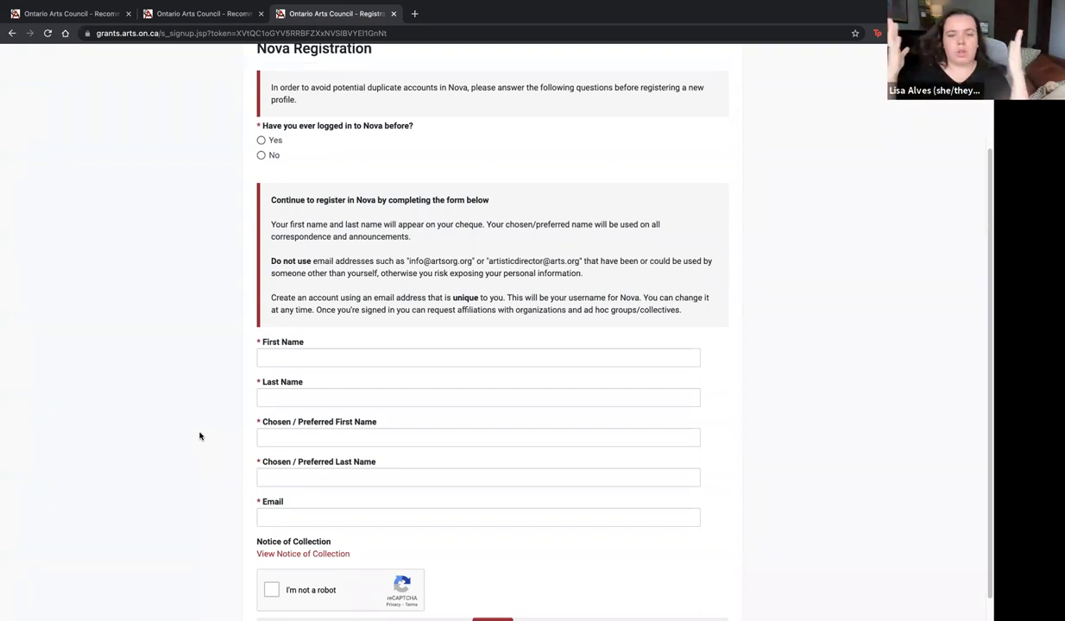
{"action": "scroll", "coordinate": [199, 436], "scroll_direction": "up", "scroll_amount": 1}
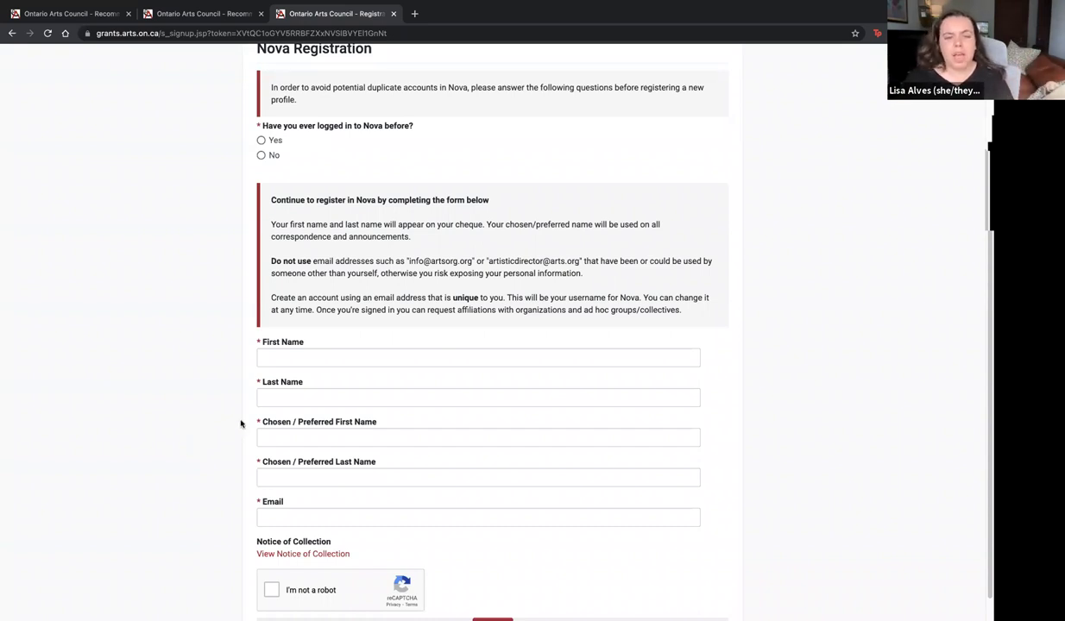
{"action": "scroll", "coordinate": [249, 423], "scroll_direction": "down", "scroll_amount": 1}
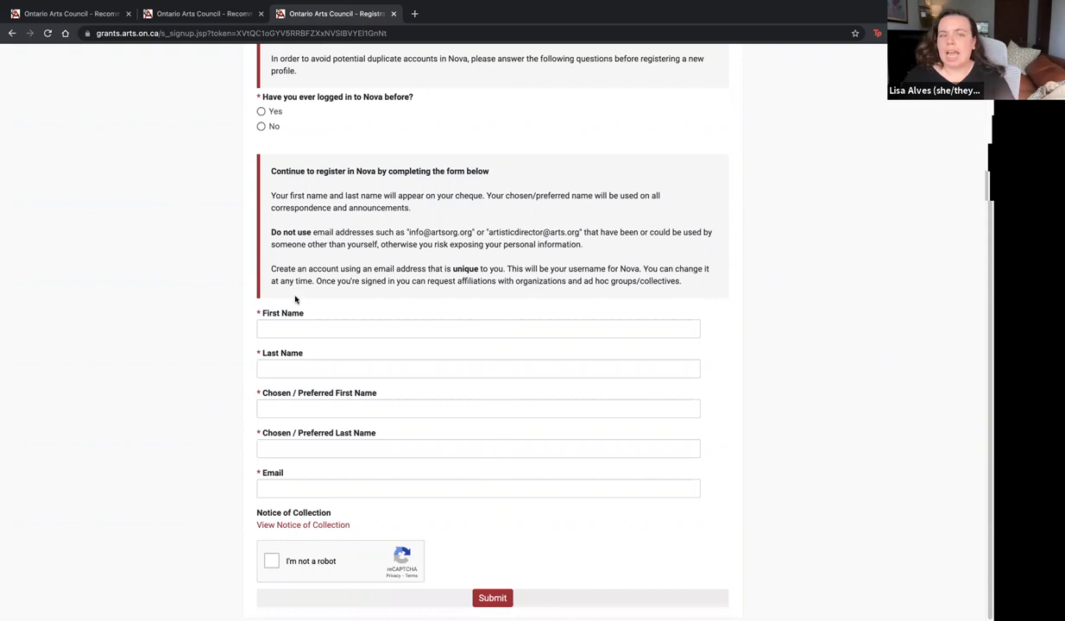
{"action": "scroll", "coordinate": [322, 180], "scroll_direction": "up", "scroll_amount": 4}
Return to the Nova login page and dismiss the saved e-mail suggestions
{"action": "left_click", "coordinate": [335, 152]}
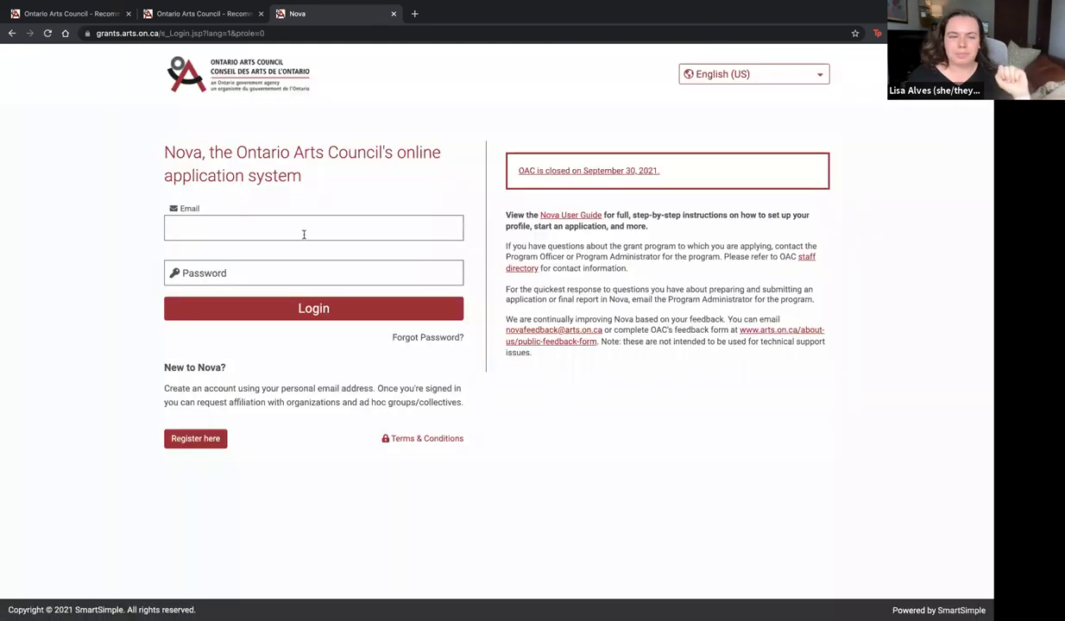
{"action": "left_click", "coordinate": [304, 233]}
{"action": "left_click", "coordinate": [396, 185]}
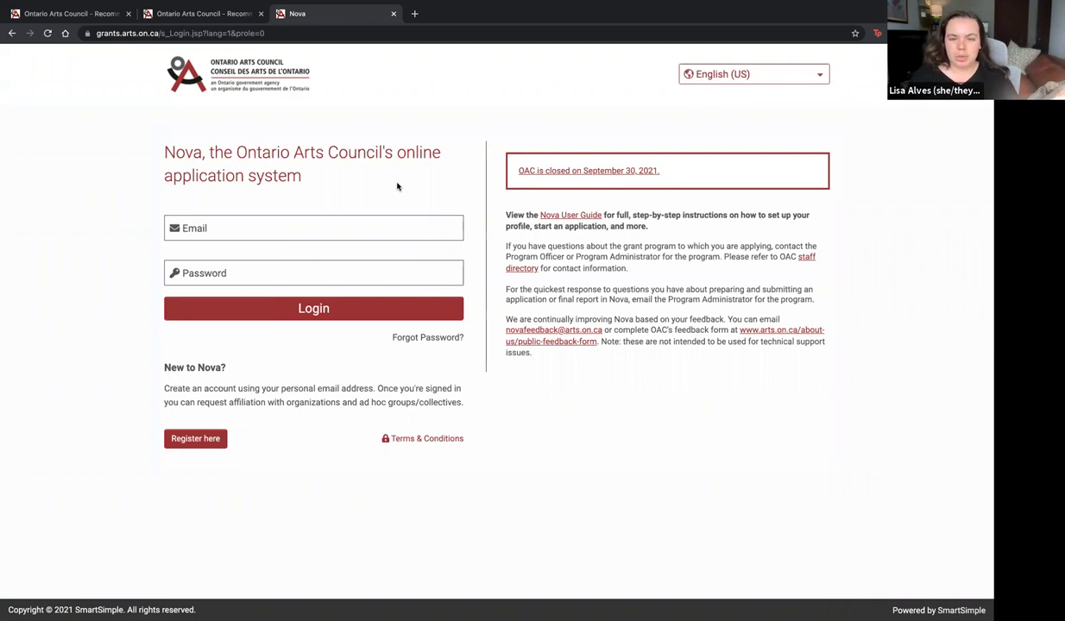
Sign in with the account e-mail and password, correcting a mistyped password character
{"action": "left_click", "coordinate": [386, 219]}
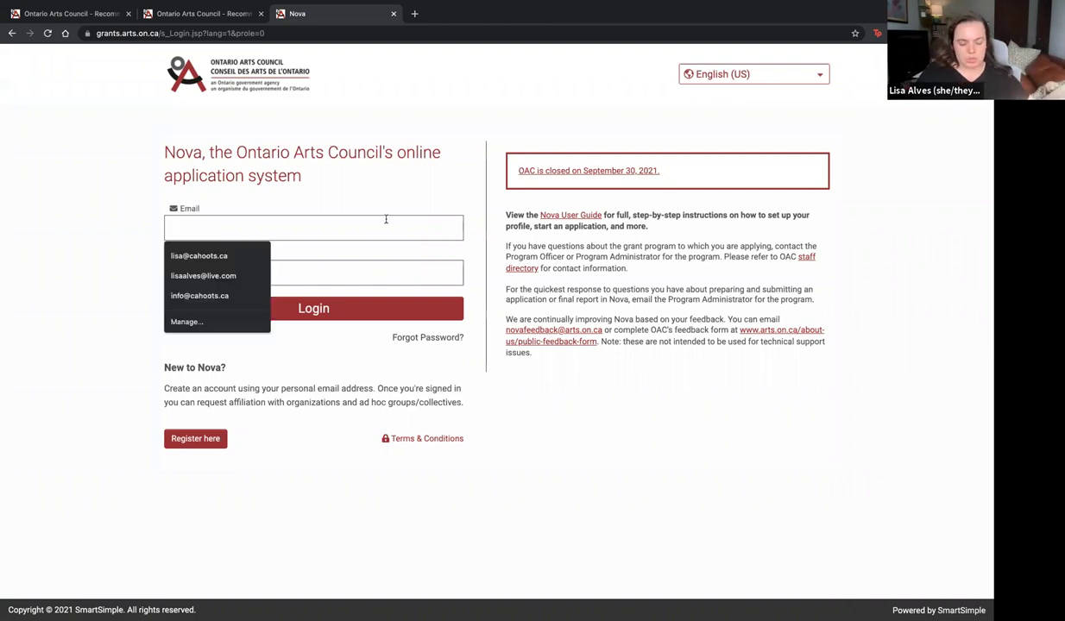
{"action": "key", "text": "Tab"}
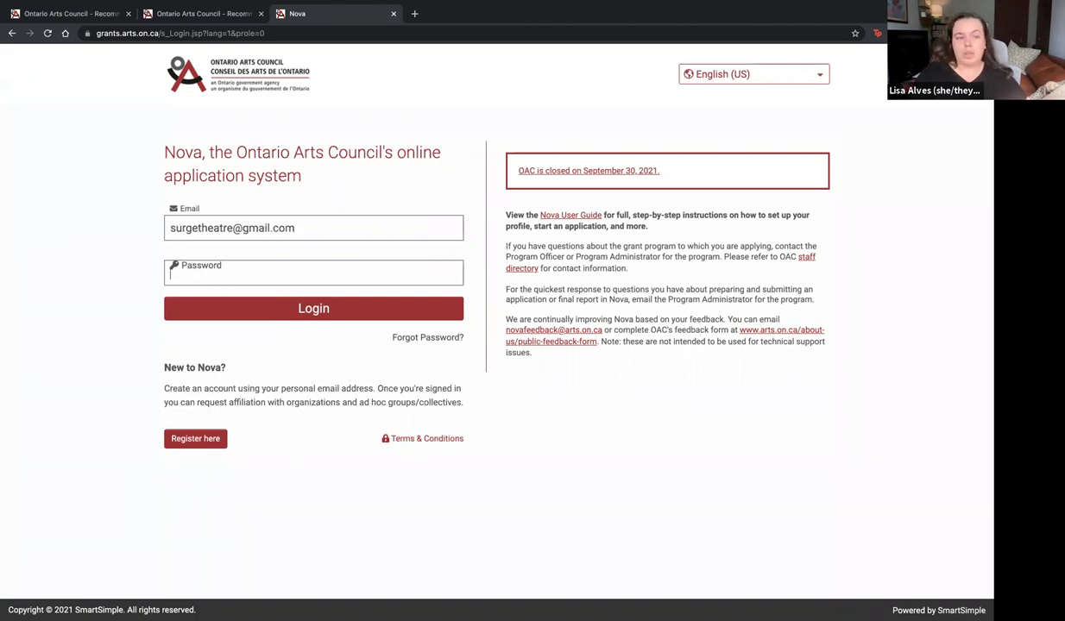
{"action": "type", "text": "•"}
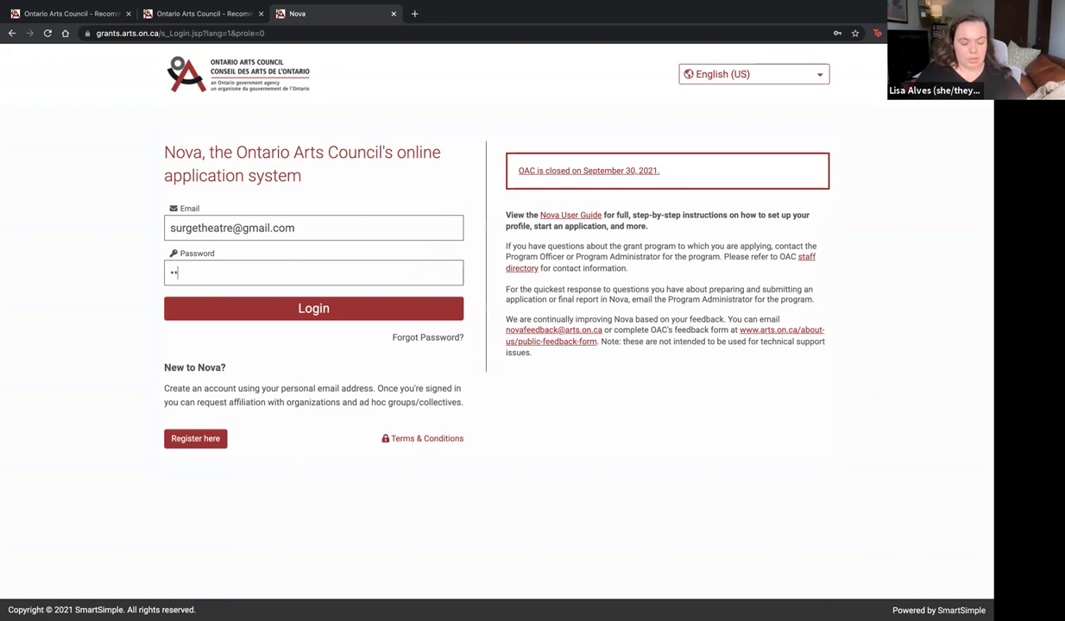
{"action": "key", "text": "BackSpace"}
{"action": "type", "text": "•••••••••••••••"}
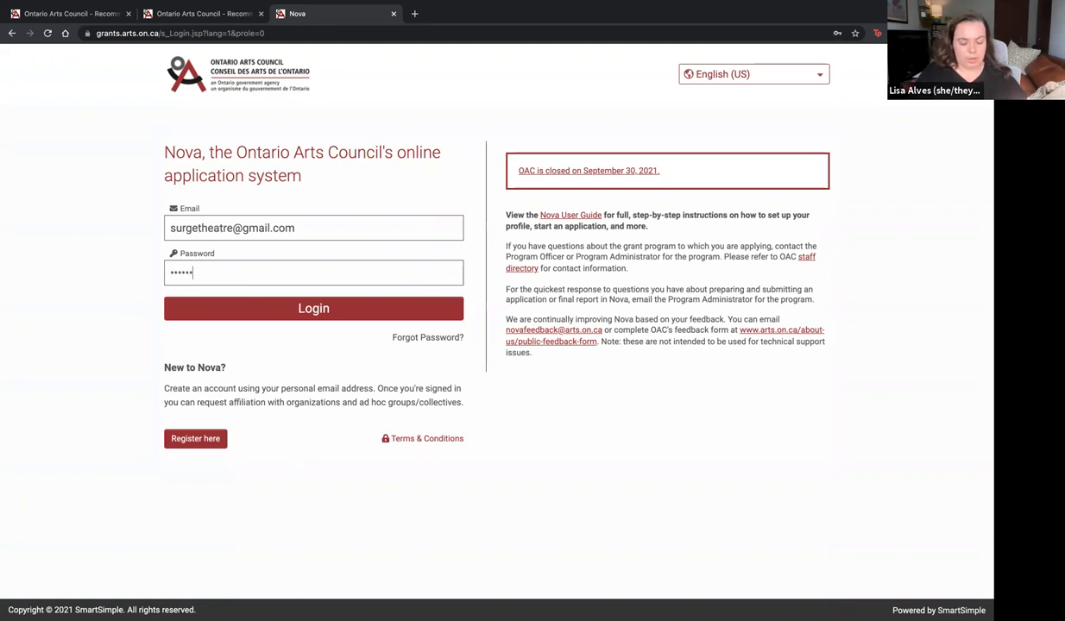
{"action": "key", "text": "Return"}
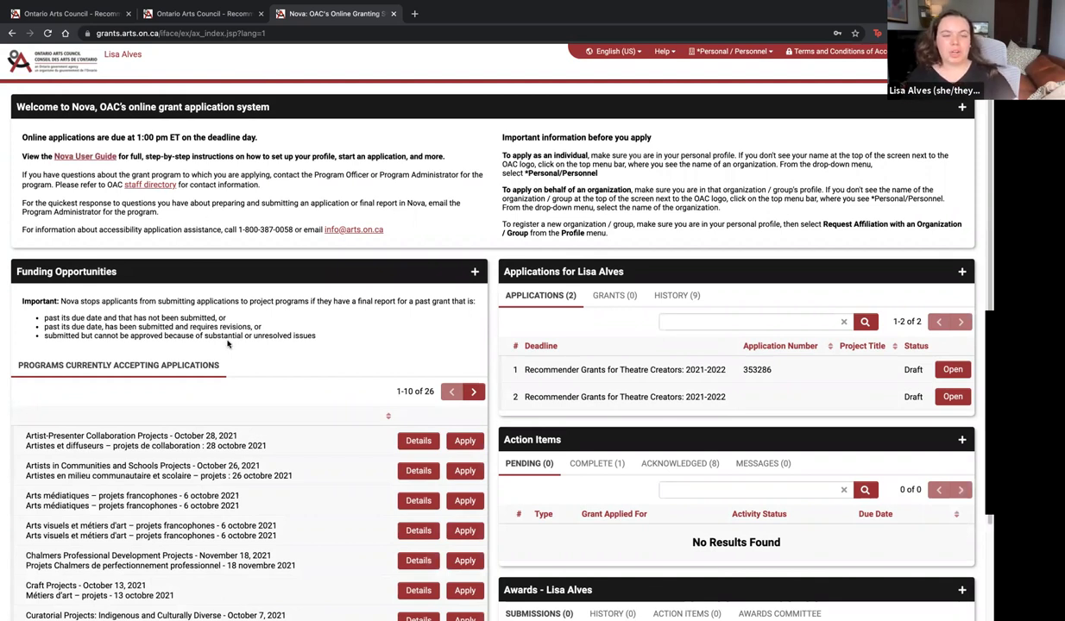
Page the funding programs list to 21–26 of 26 and start a Recommender Grants for Theatre Creators application
{"action": "scroll", "coordinate": [220, 333], "scroll_direction": "down", "scroll_amount": 3}
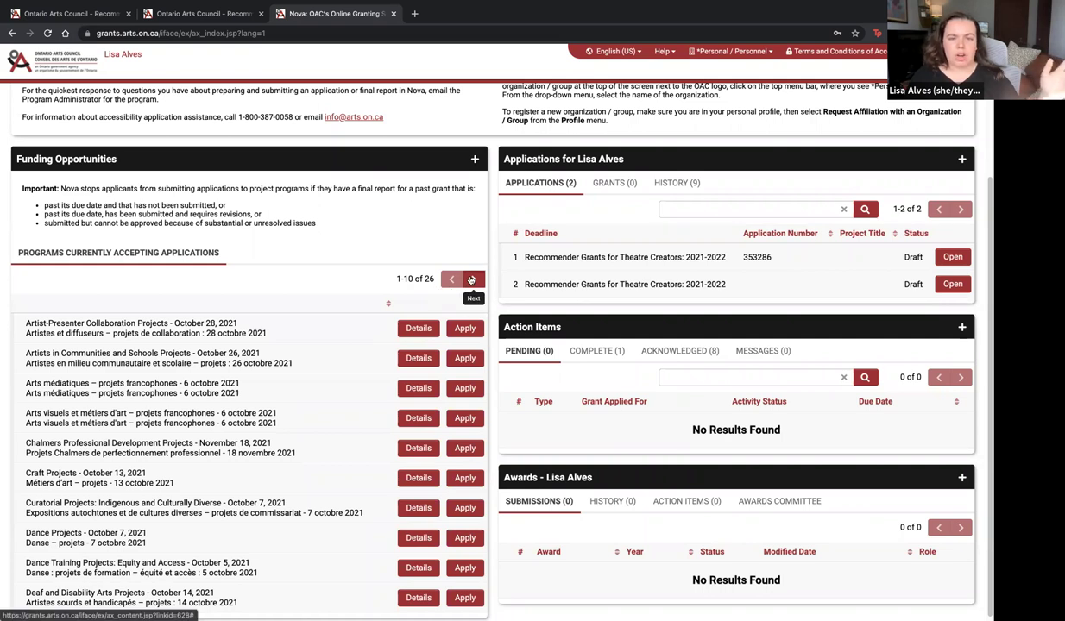
{"action": "double_click", "coordinate": [471, 281]}
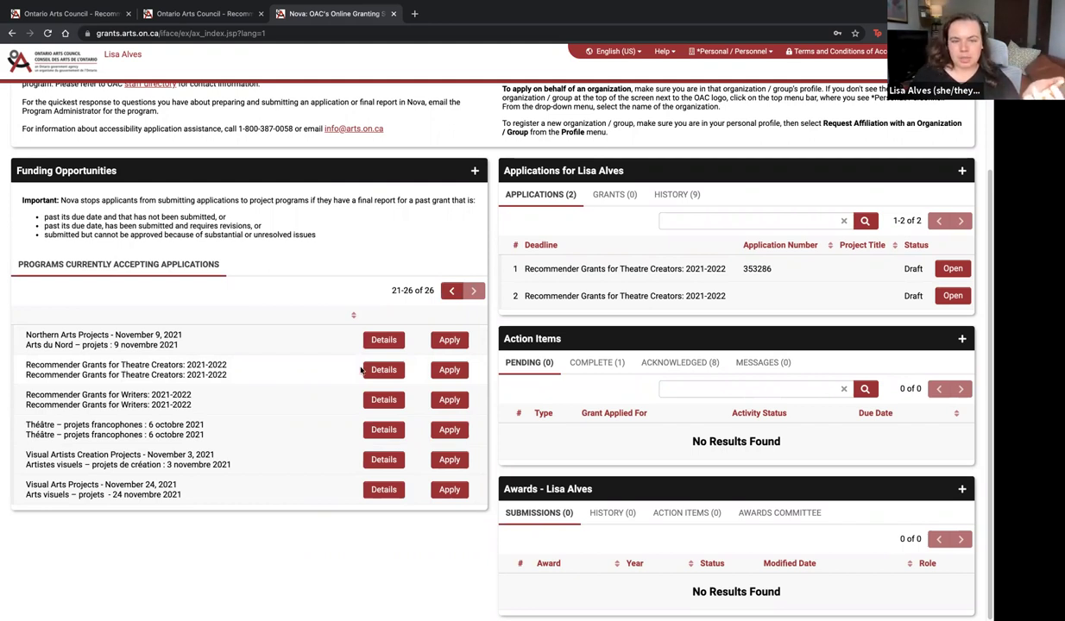
{"action": "left_click", "coordinate": [448, 371]}
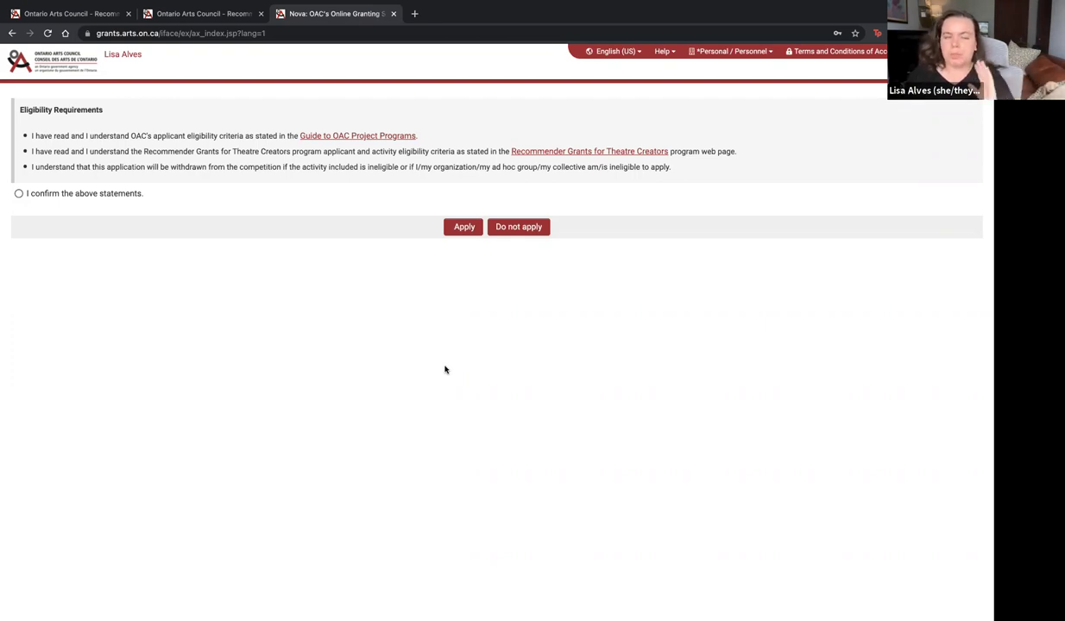
Confirm the eligibility statements and proceed with the new application
{"action": "left_click", "coordinate": [19, 193]}
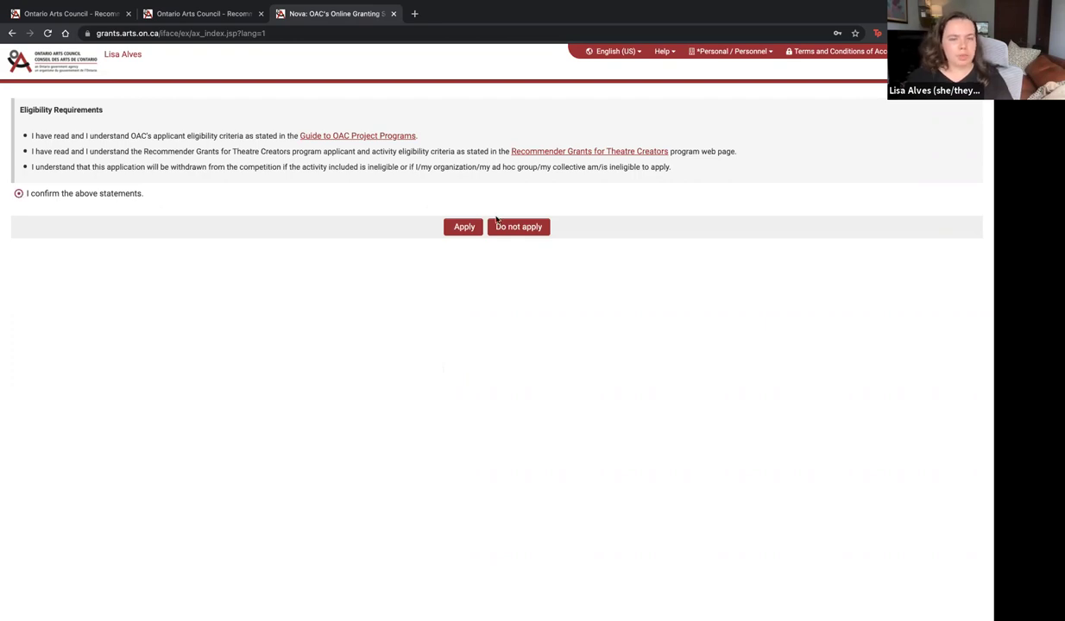
{"action": "left_click", "coordinate": [468, 228]}
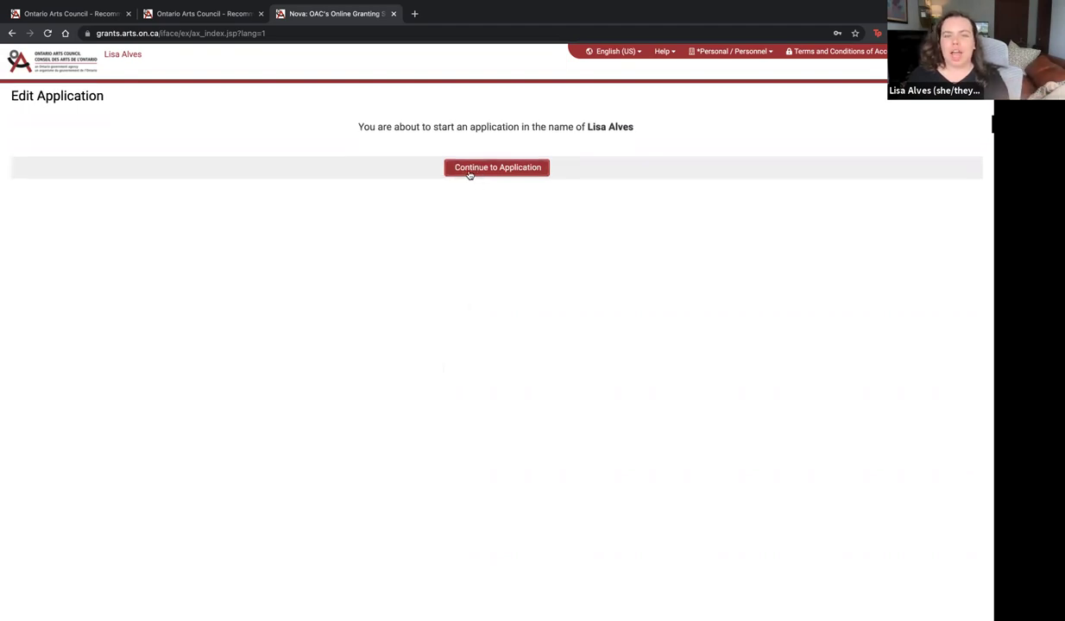
Continue into the new draft, review its pre-filled Profile details and show the Update Profile option
{"action": "left_click", "coordinate": [470, 172]}
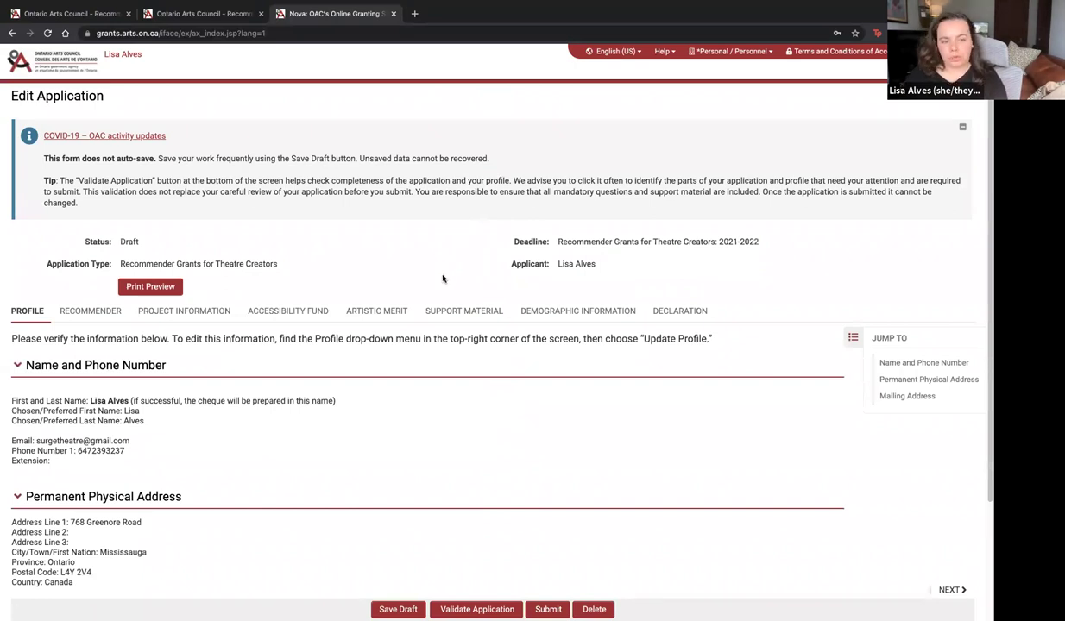
{"action": "scroll", "coordinate": [461, 386], "scroll_direction": "down", "scroll_amount": 3}
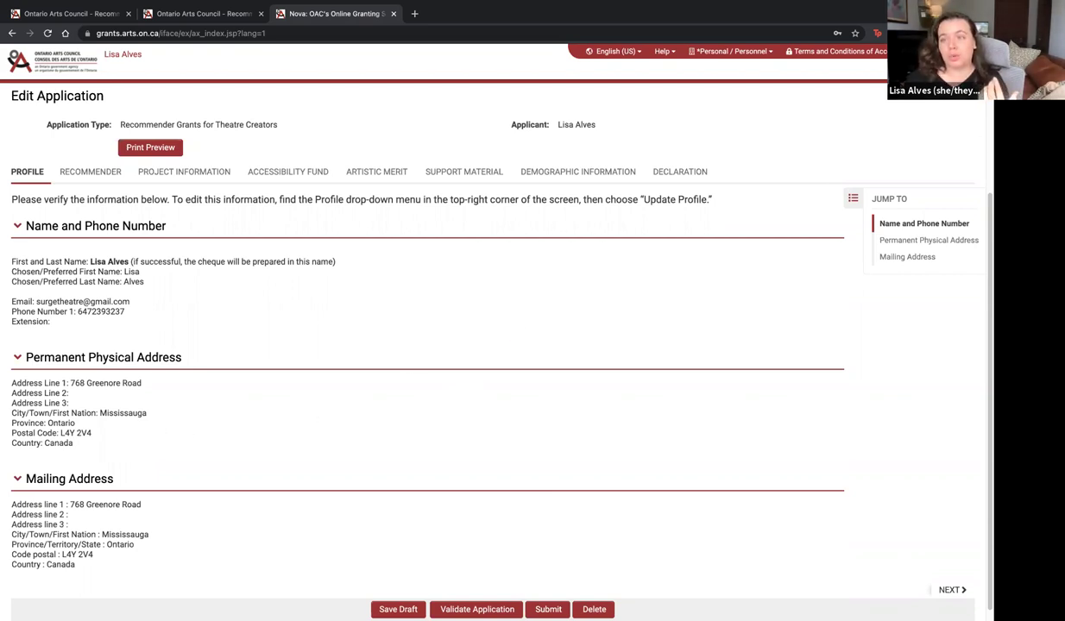
{"action": "left_click", "coordinate": [940, 51]}
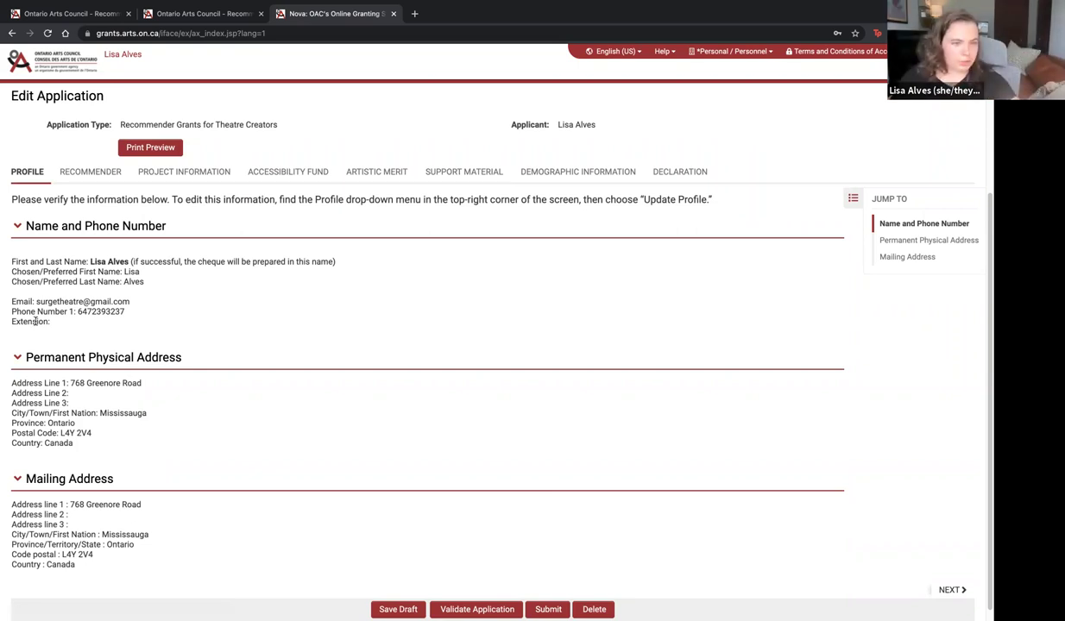
{"action": "scroll", "coordinate": [35, 321], "scroll_direction": "up", "scroll_amount": 1}
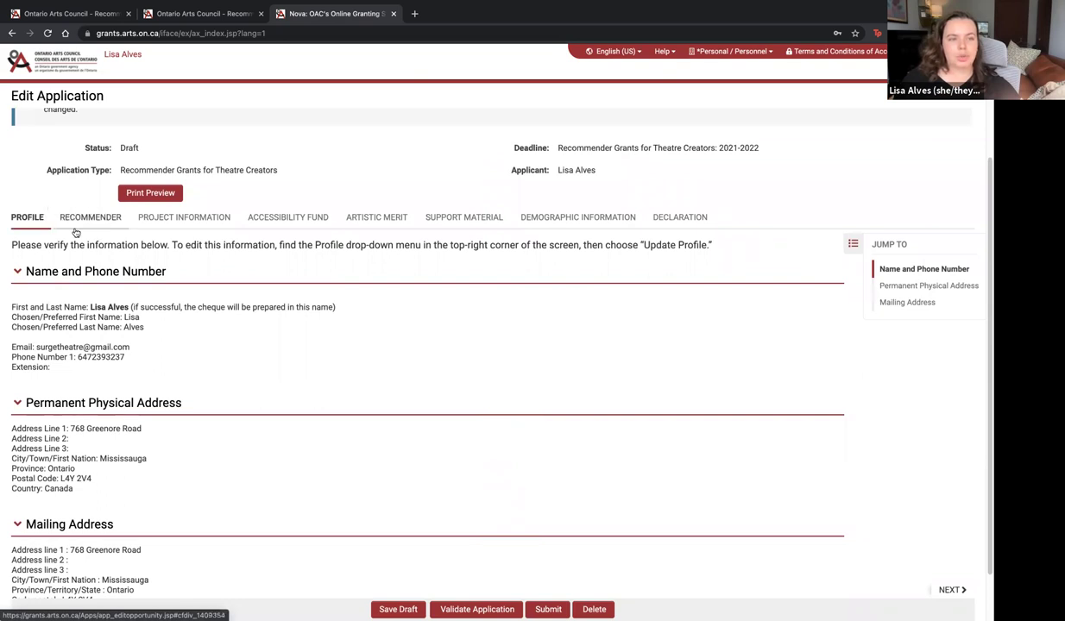
Choose Cahoots Theatre (November 01, 2021 deadline) as the recommender
{"action": "left_click", "coordinate": [91, 219]}
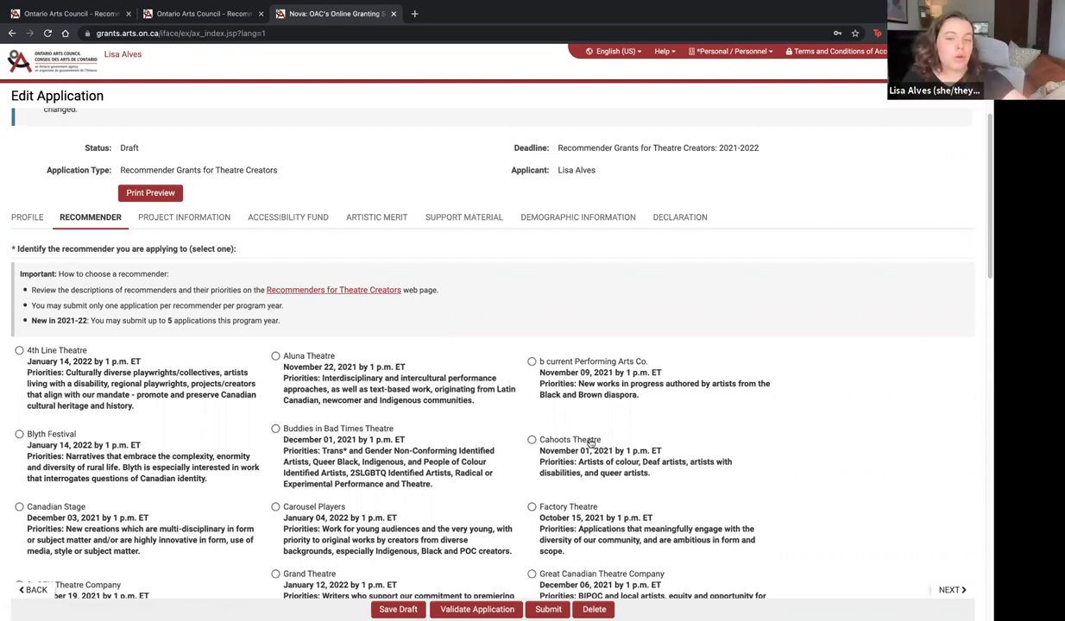
{"action": "left_click", "coordinate": [533, 442]}
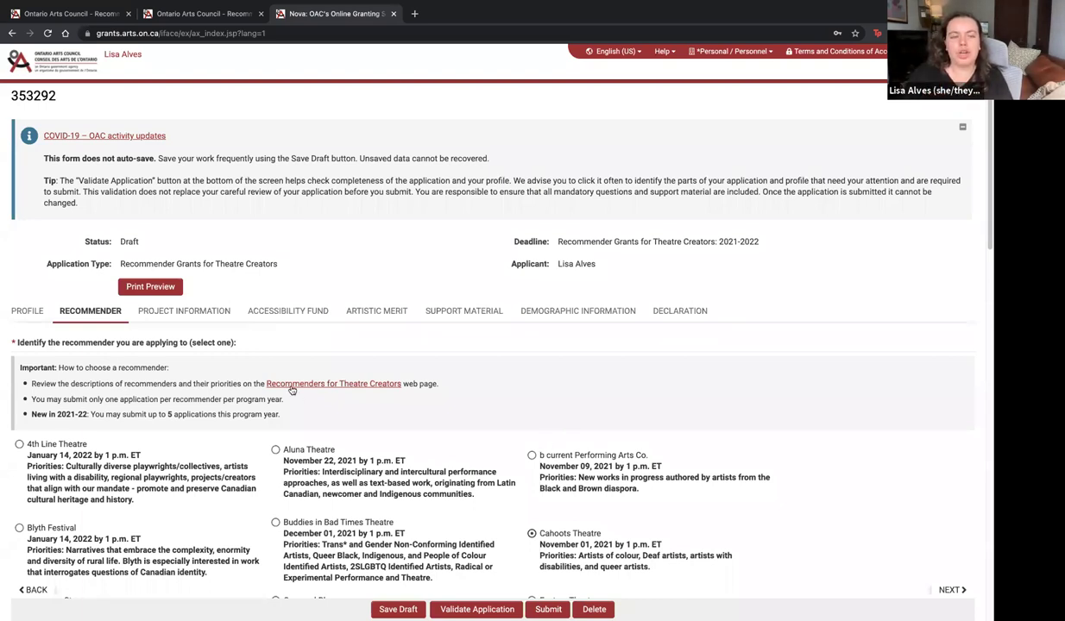
Enter the amount requested in Project Information, save the draft, then view the Accessibility Fund section
{"action": "left_click", "coordinate": [203, 314]}
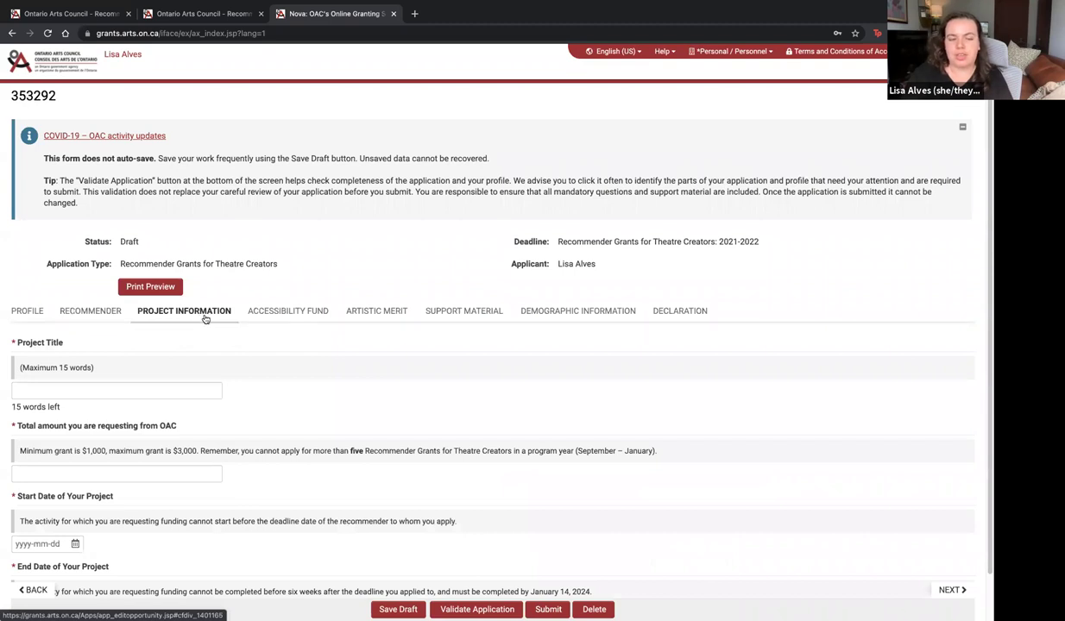
{"action": "scroll", "coordinate": [205, 318], "scroll_direction": "down", "scroll_amount": 1}
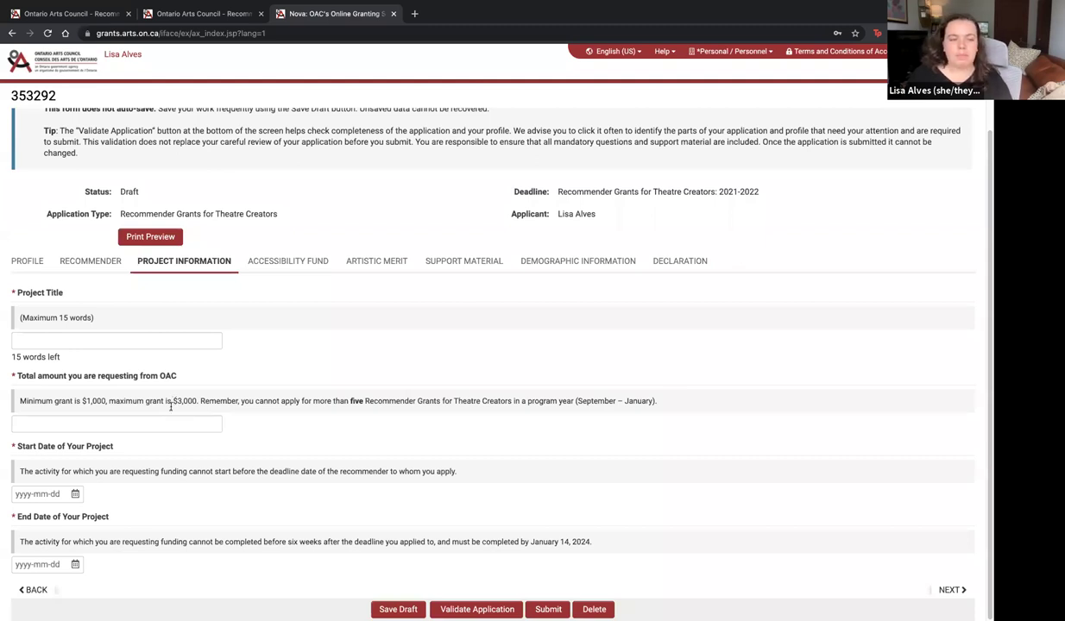
{"action": "left_click", "coordinate": [178, 421]}
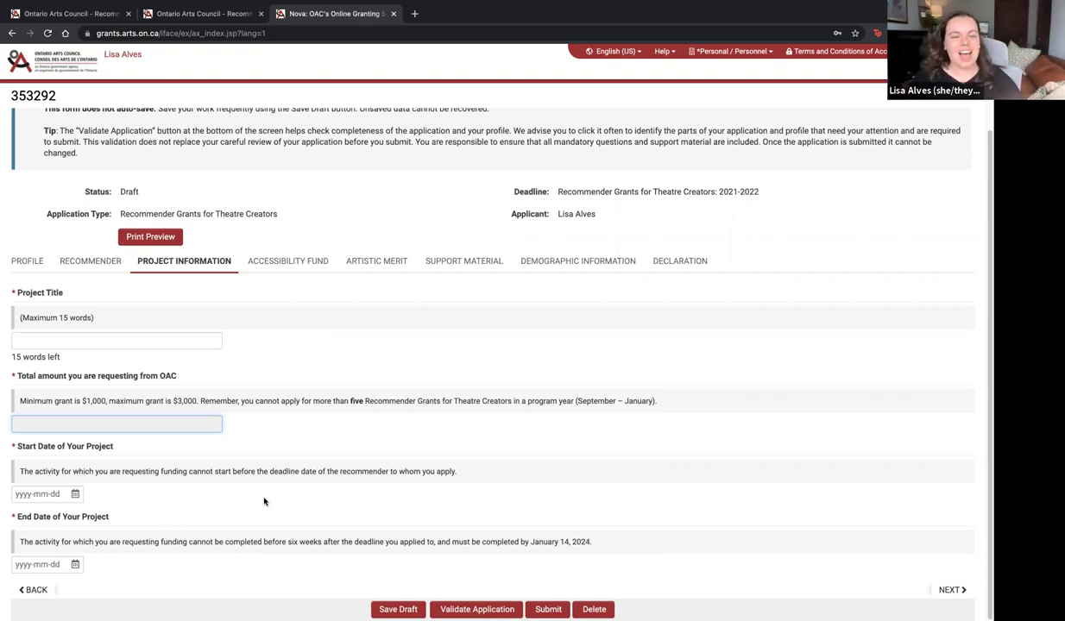
{"action": "left_click", "coordinate": [390, 610]}
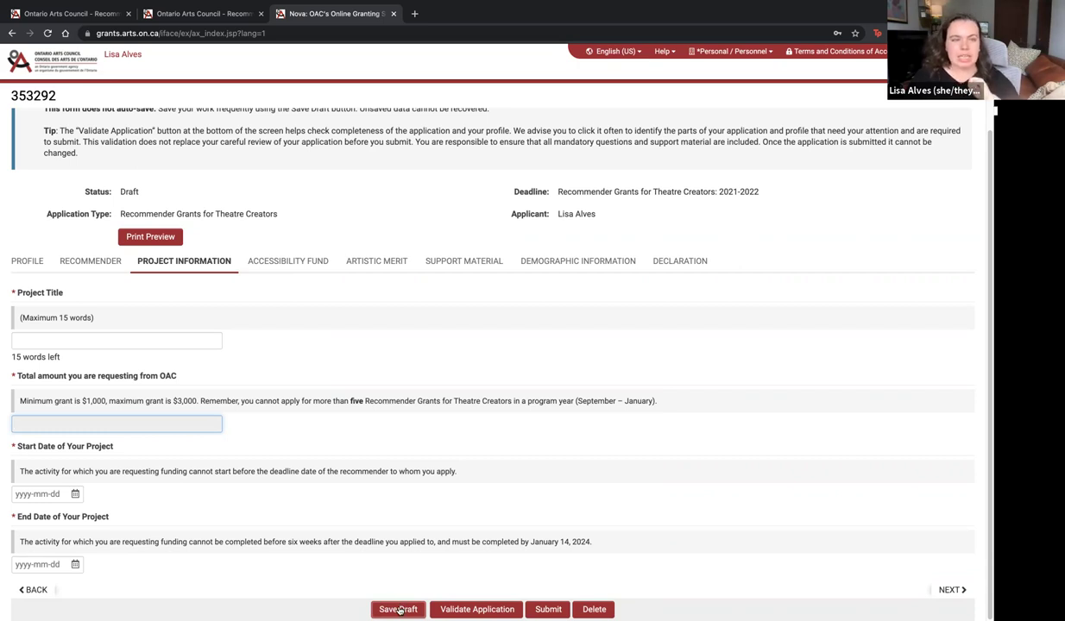
{"action": "scroll", "coordinate": [392, 471], "scroll_direction": "up", "scroll_amount": 1}
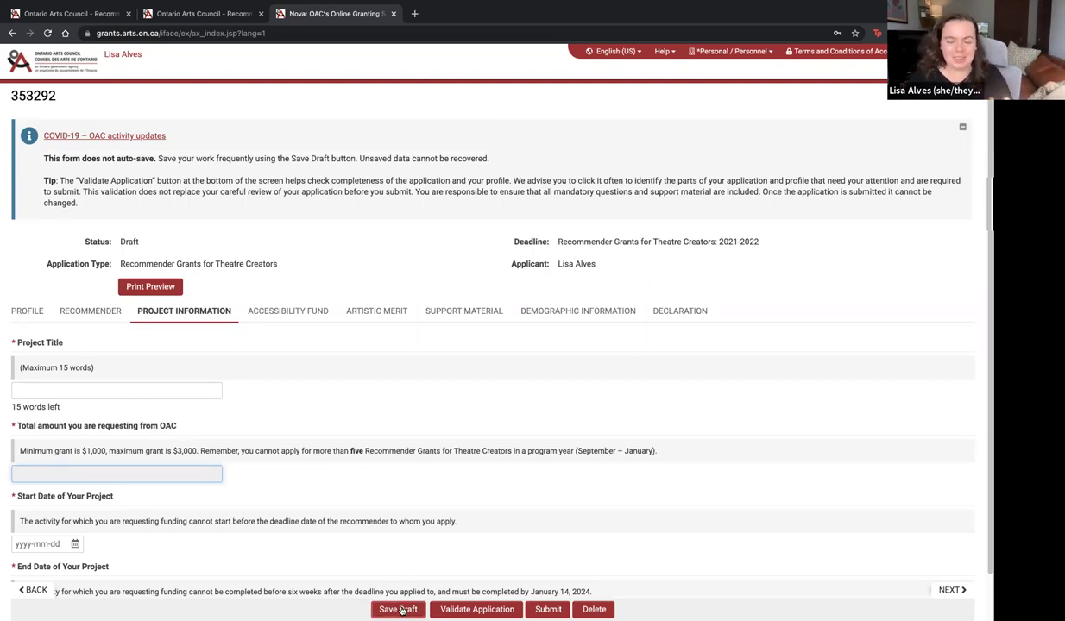
{"action": "left_click", "coordinate": [295, 312]}
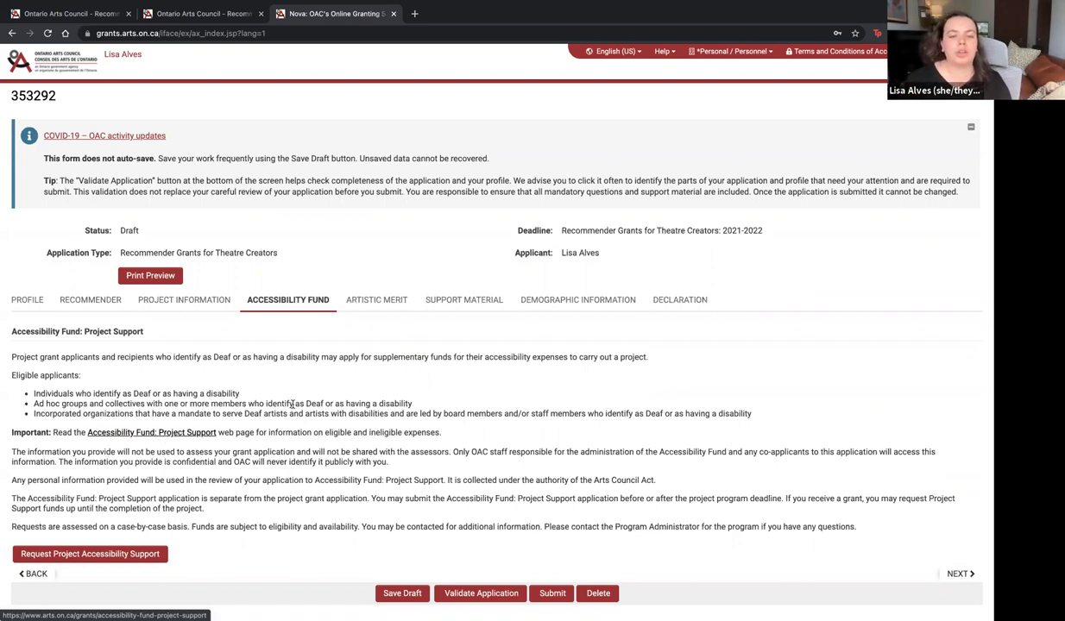
Show the Artistic Merit questions of the draft
{"action": "left_click", "coordinate": [365, 300]}
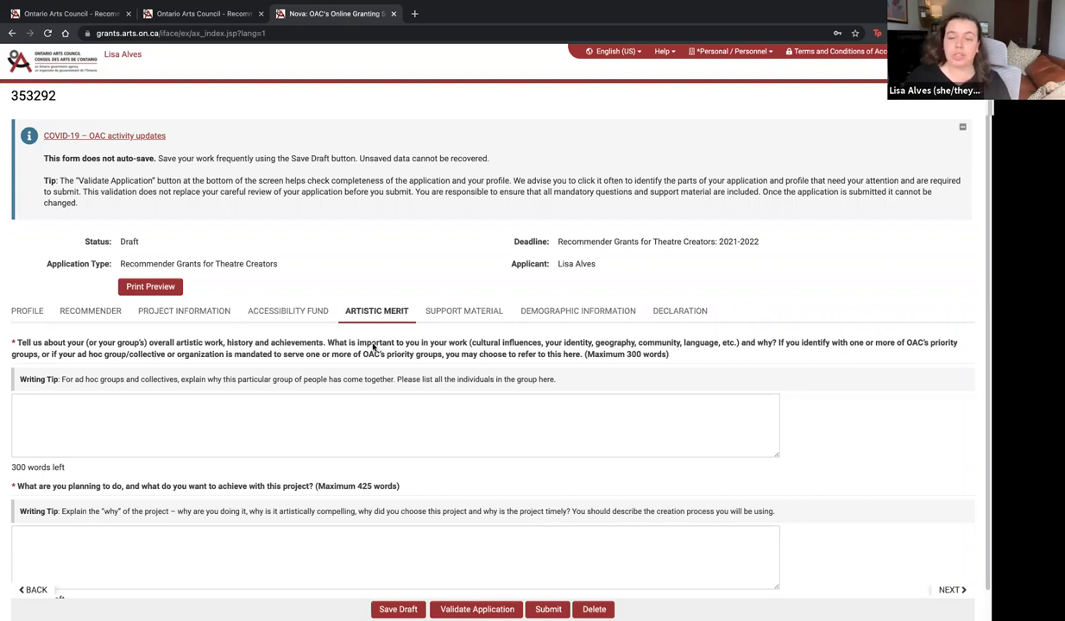
{"action": "scroll", "coordinate": [374, 346], "scroll_direction": "down", "scroll_amount": 1}
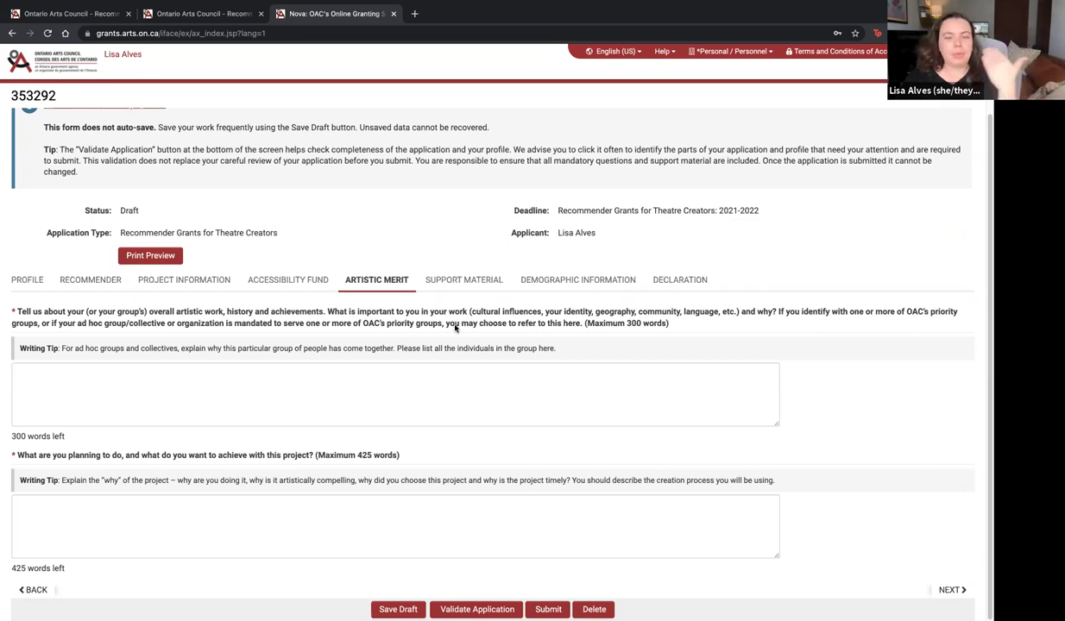
Review the Support Material requirements for manuscript, video upload, Vimeo link and audio upload
{"action": "left_click", "coordinate": [460, 281]}
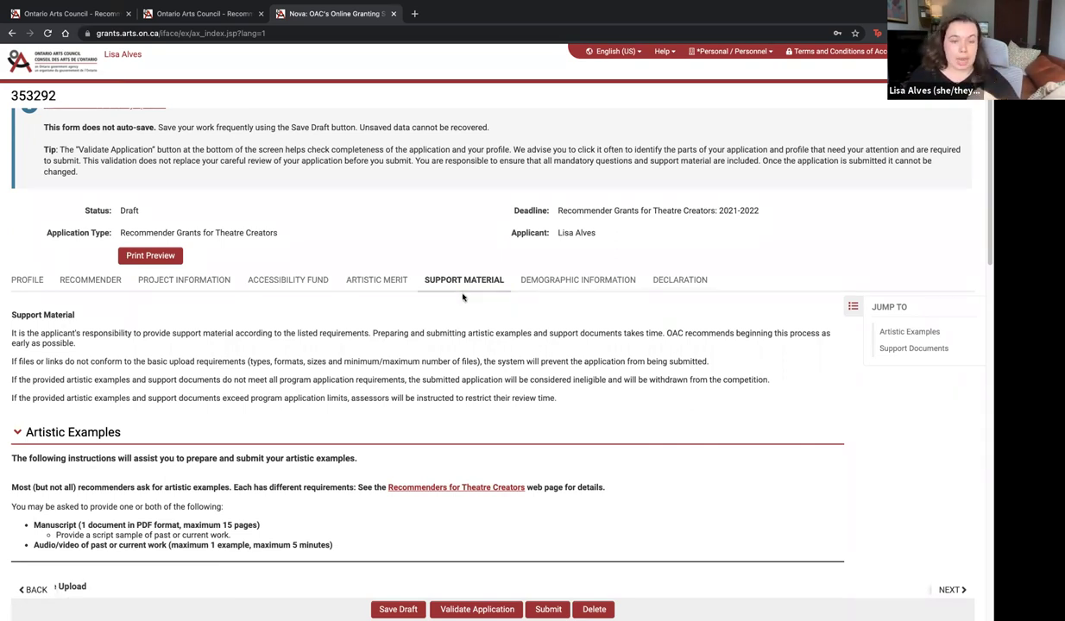
{"action": "scroll", "coordinate": [445, 388], "scroll_direction": "down", "scroll_amount": 3}
{"action": "scroll", "coordinate": [454, 400], "scroll_direction": "down", "scroll_amount": 4}
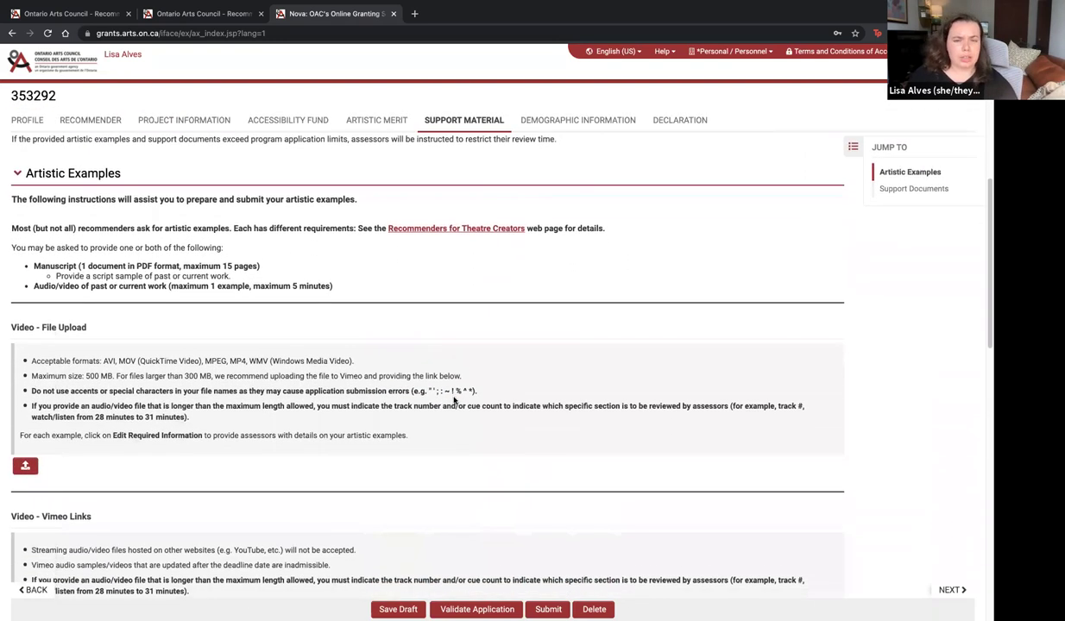
{"action": "scroll", "coordinate": [454, 401], "scroll_direction": "down", "scroll_amount": 6}
{"action": "scroll", "coordinate": [454, 401], "scroll_direction": "down", "scroll_amount": 6}
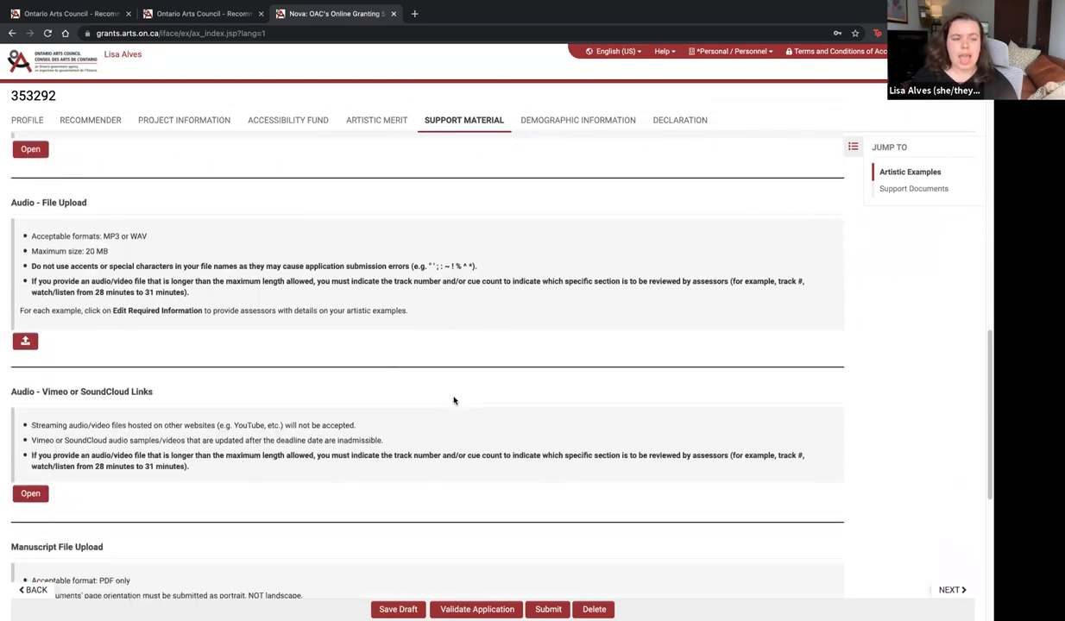
{"action": "scroll", "coordinate": [156, 448], "scroll_direction": "up", "scroll_amount": 2}
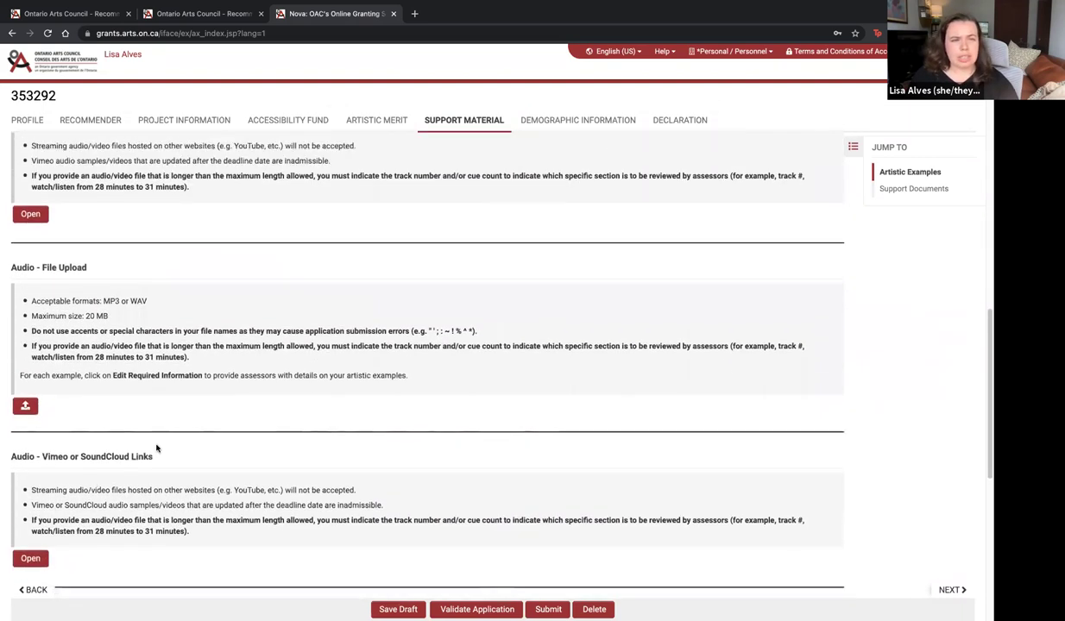
{"action": "scroll", "coordinate": [157, 448], "scroll_direction": "up", "scroll_amount": 1}
{"action": "scroll", "coordinate": [81, 319], "scroll_direction": "down", "scroll_amount": 1}
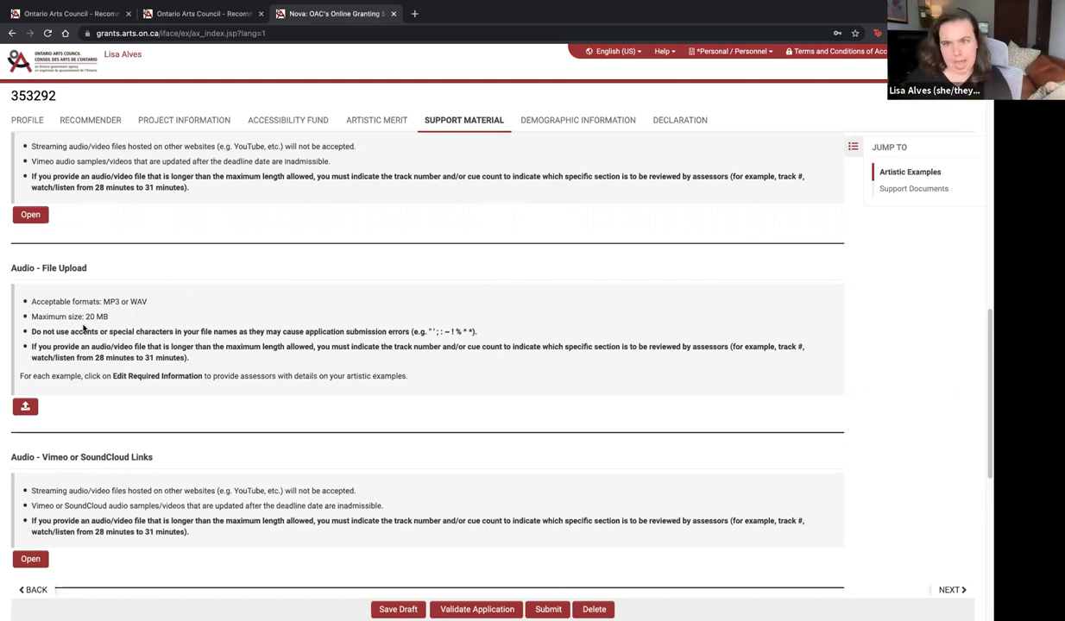
{"action": "scroll", "coordinate": [84, 306], "scroll_direction": "up", "scroll_amount": 3}
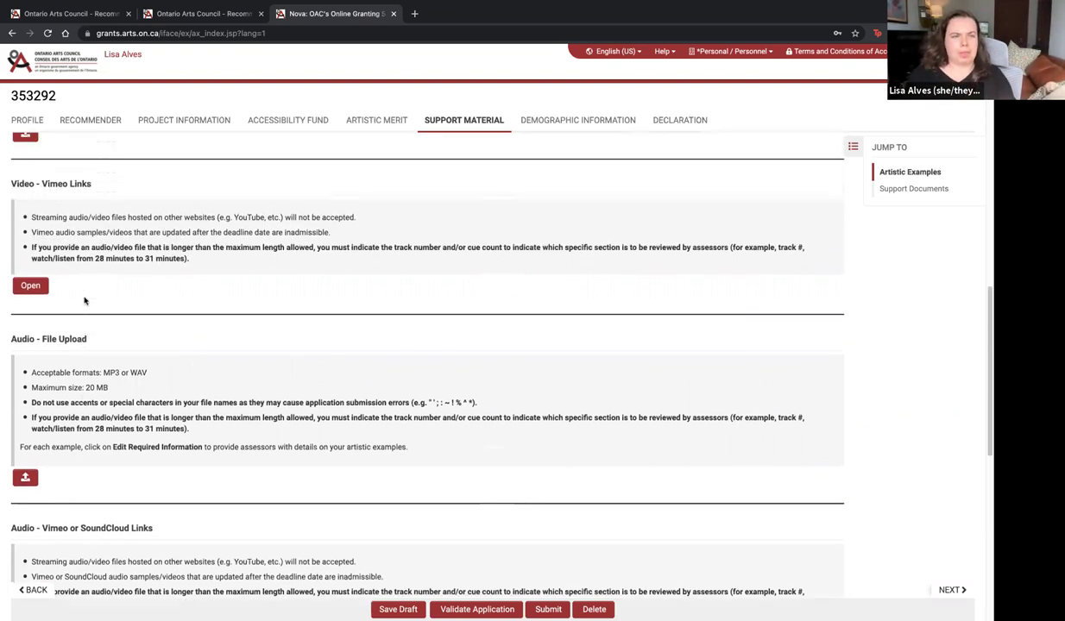
{"action": "scroll", "coordinate": [84, 302], "scroll_direction": "up", "scroll_amount": 3}
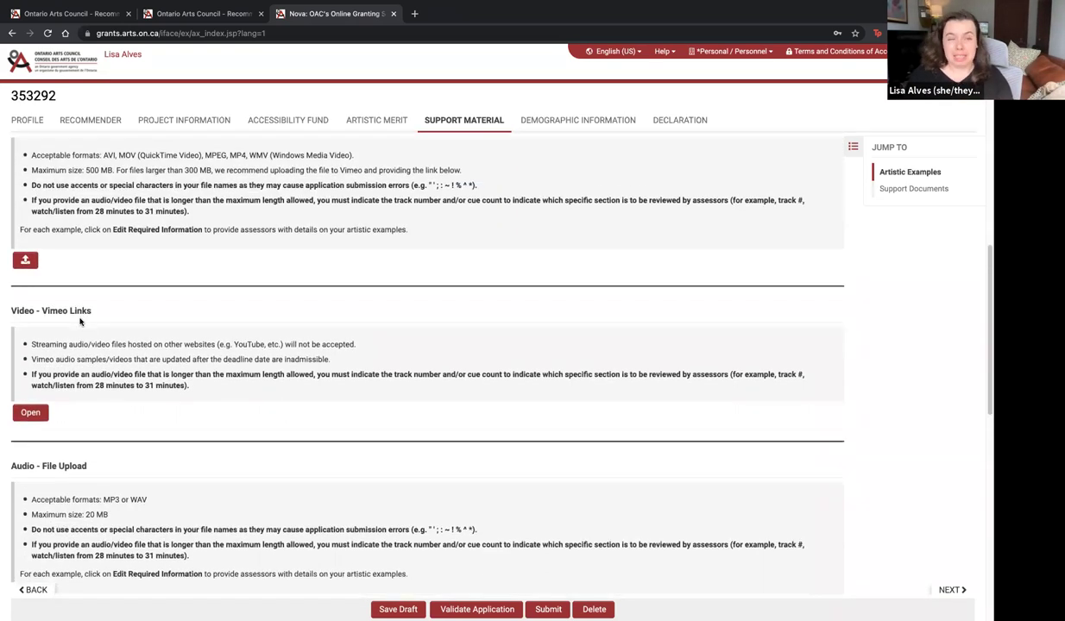
{"action": "scroll", "coordinate": [81, 321], "scroll_direction": "up", "scroll_amount": 1}
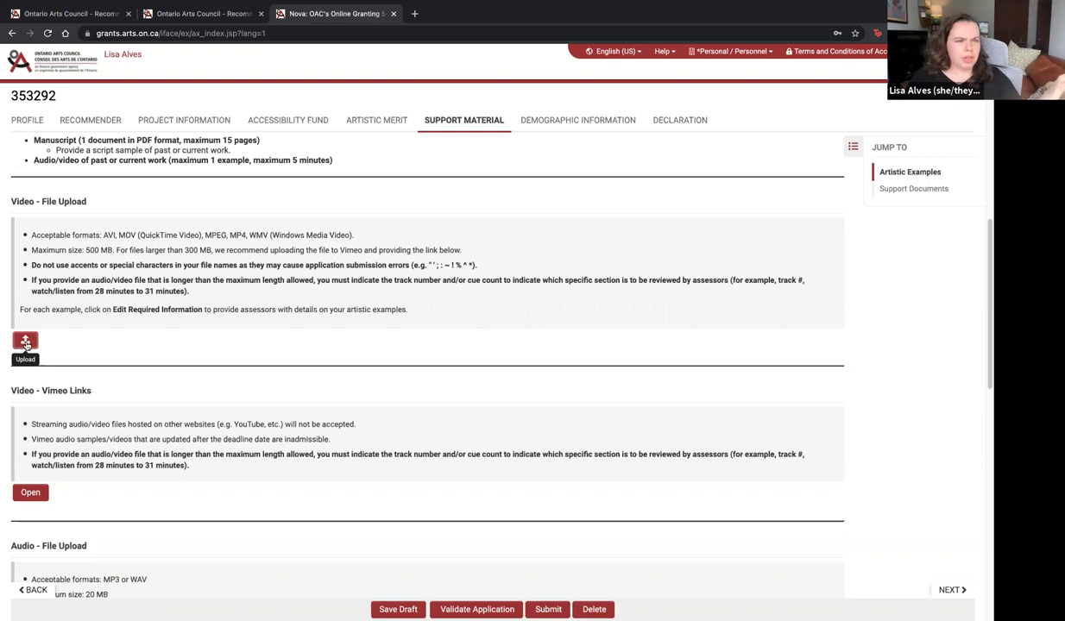
{"action": "left_click", "coordinate": [25, 342]}
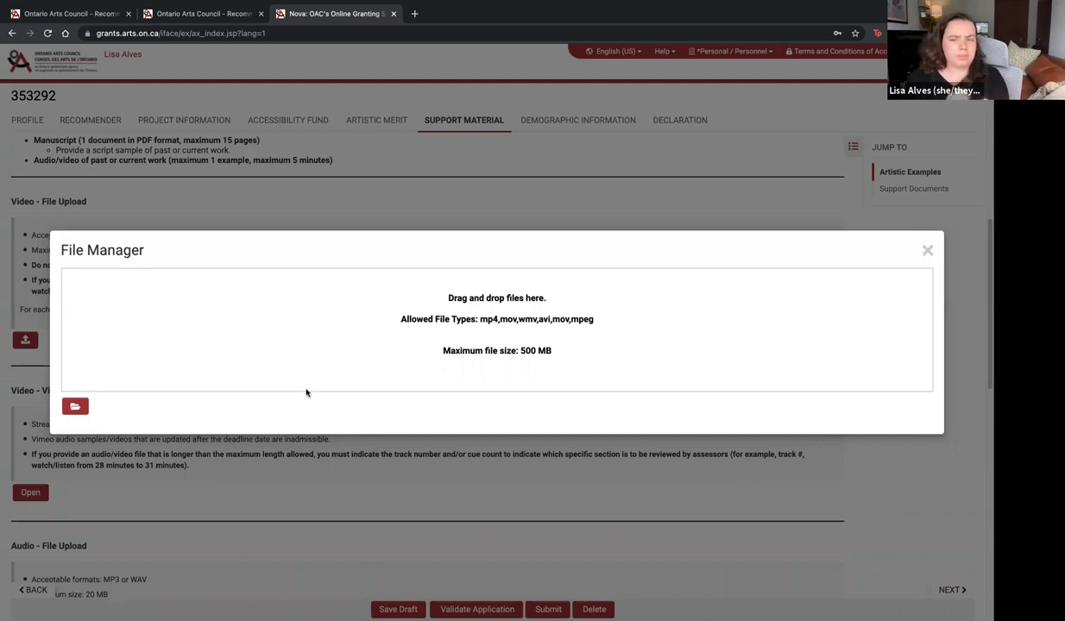
{"action": "left_click", "coordinate": [927, 250]}
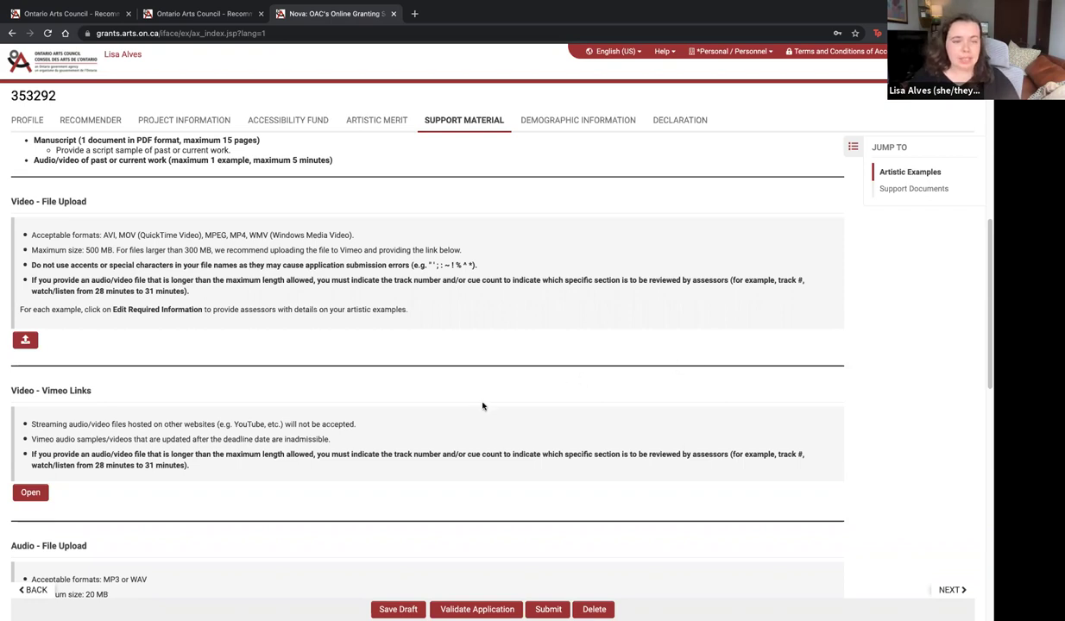
{"action": "scroll", "coordinate": [482, 408], "scroll_direction": "down", "scroll_amount": 3}
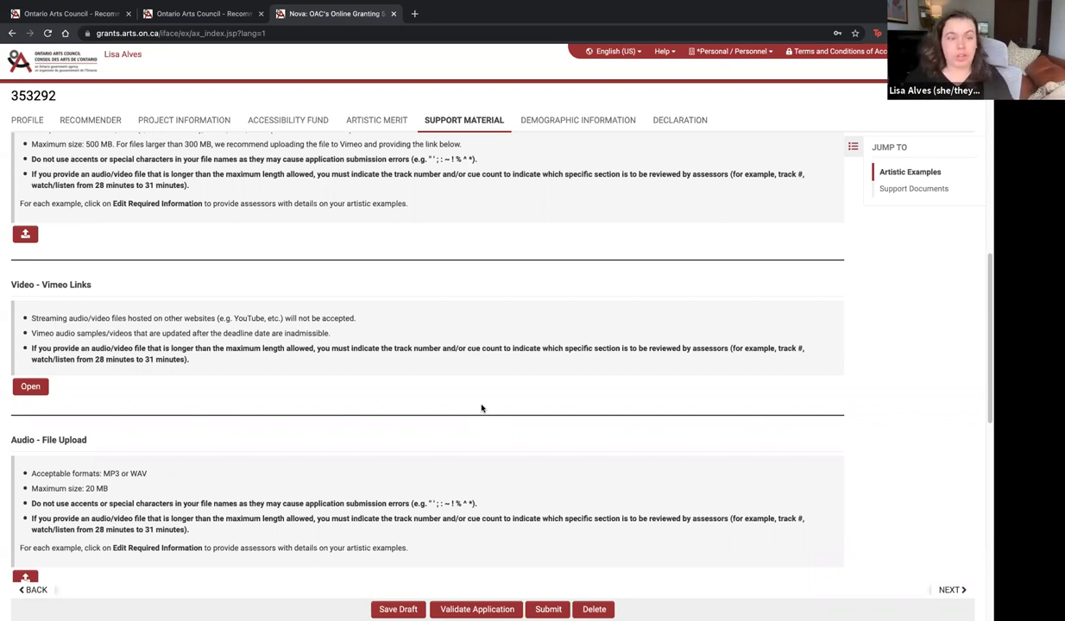
{"action": "scroll", "coordinate": [481, 408], "scroll_direction": "down", "scroll_amount": 5}
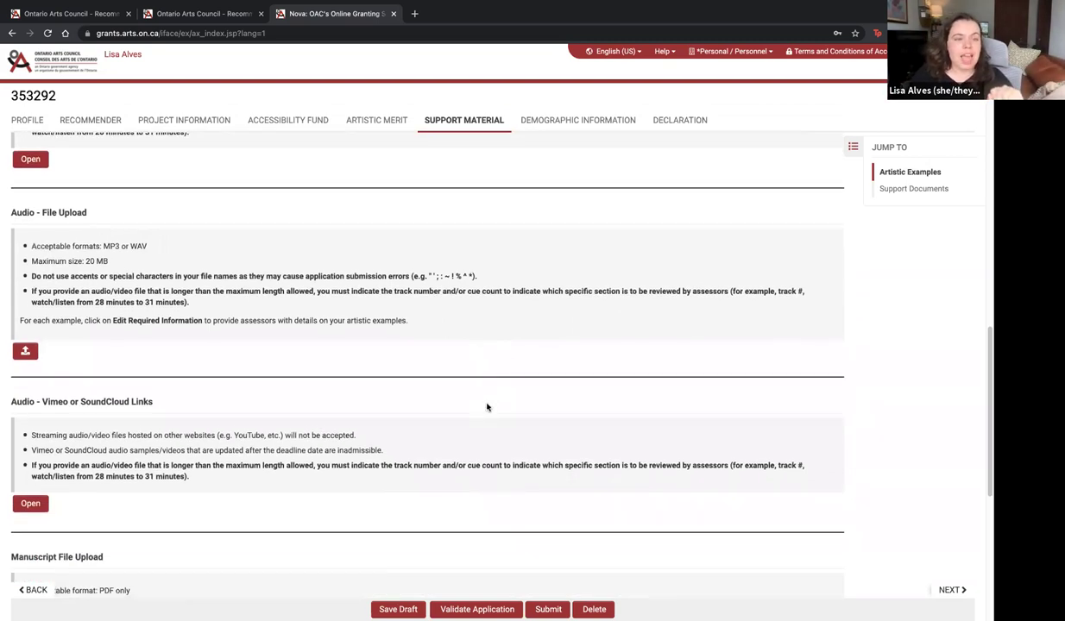
{"action": "scroll", "coordinate": [487, 407], "scroll_direction": "down", "scroll_amount": 2}
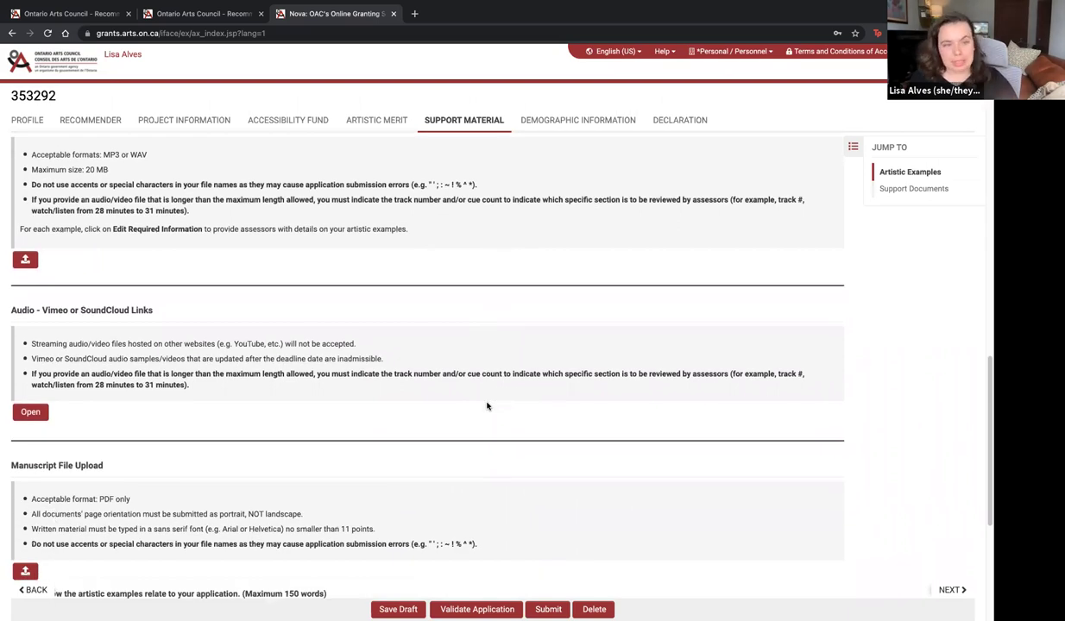
{"action": "scroll", "coordinate": [498, 397], "scroll_direction": "down", "scroll_amount": 2}
{"action": "scroll", "coordinate": [500, 393], "scroll_direction": "down", "scroll_amount": 2}
{"action": "scroll", "coordinate": [499, 390], "scroll_direction": "down", "scroll_amount": 1}
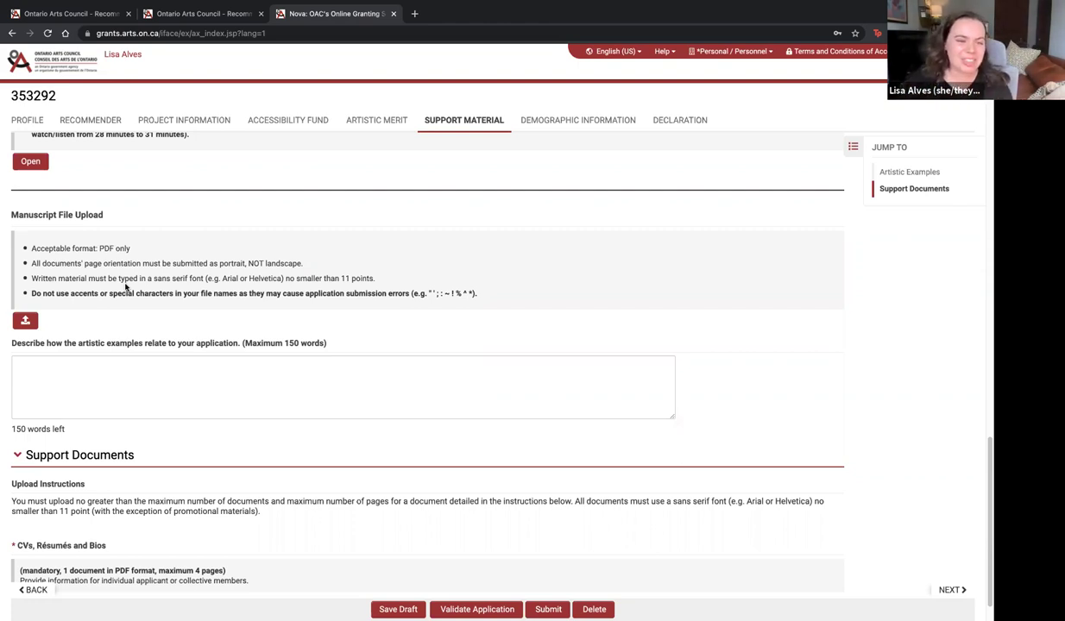
Bring up the Demographic Information section with its unanswered age-range and Francophone self-identification questions
{"action": "scroll", "coordinate": [125, 287], "scroll_direction": "down", "scroll_amount": 1}
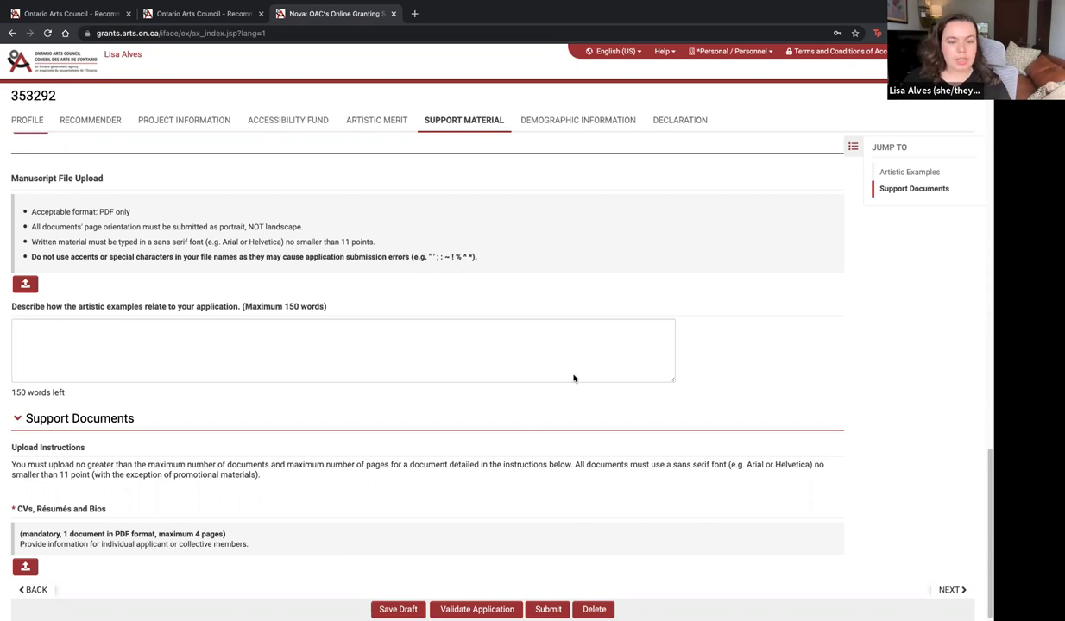
{"action": "left_click", "coordinate": [584, 125]}
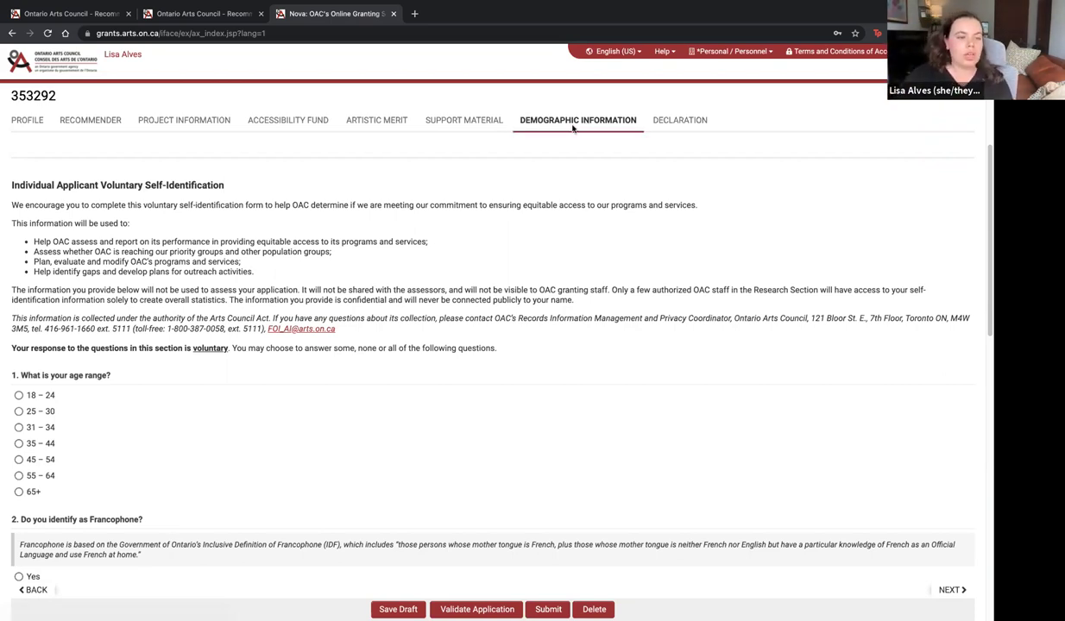
{"action": "scroll", "coordinate": [273, 367], "scroll_direction": "down", "scroll_amount": 1}
{"action": "scroll", "coordinate": [273, 367], "scroll_direction": "down", "scroll_amount": 3}
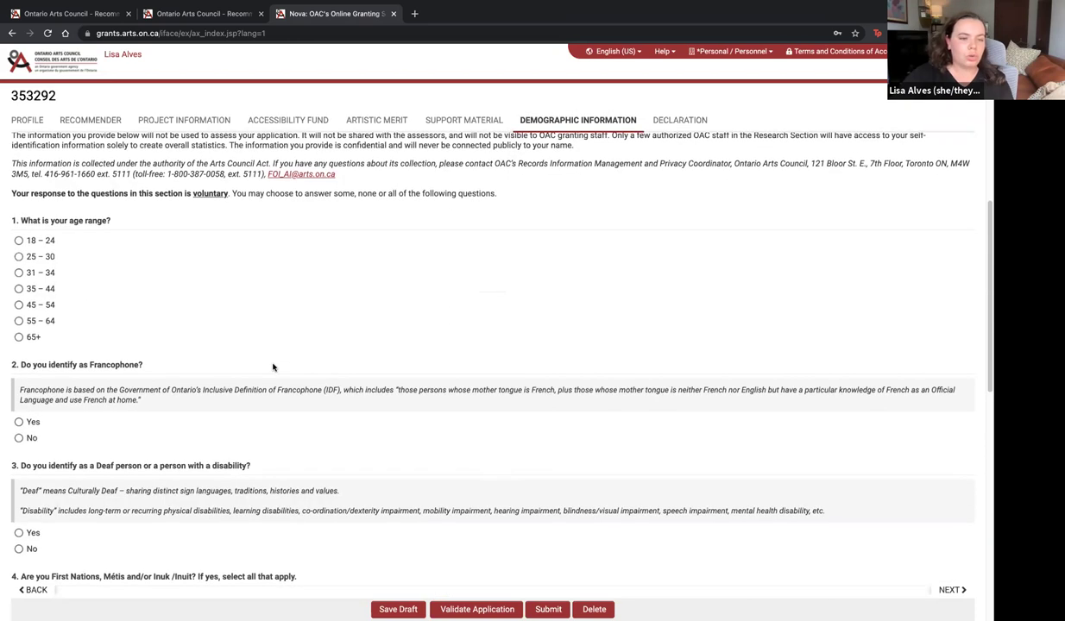
{"action": "scroll", "coordinate": [273, 368], "scroll_direction": "down", "scroll_amount": 1}
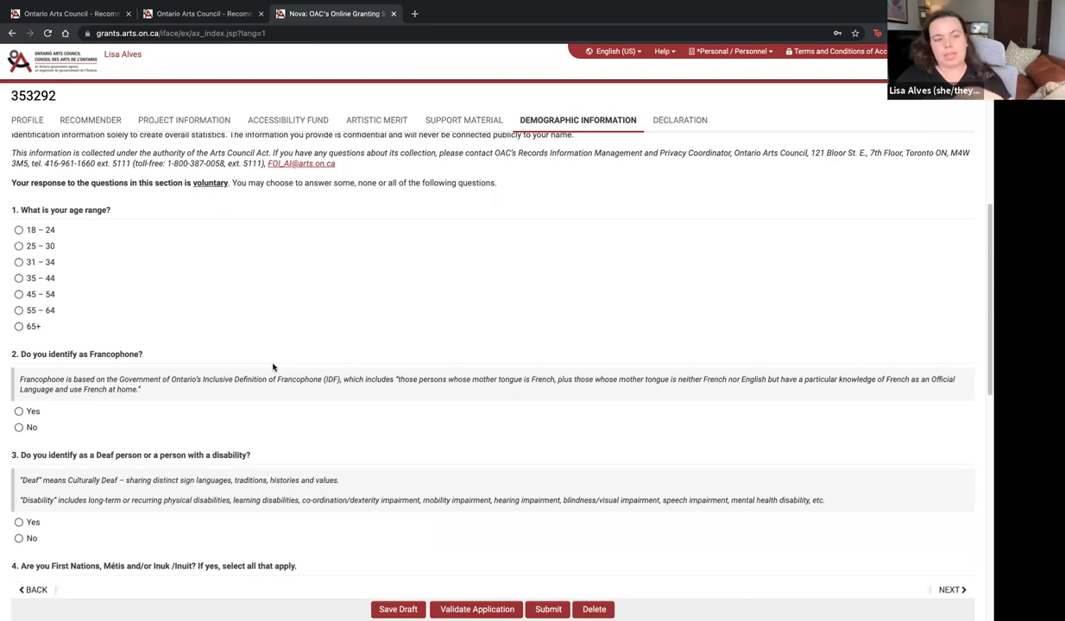
{"action": "scroll", "coordinate": [273, 367], "scroll_direction": "down", "scroll_amount": 3}
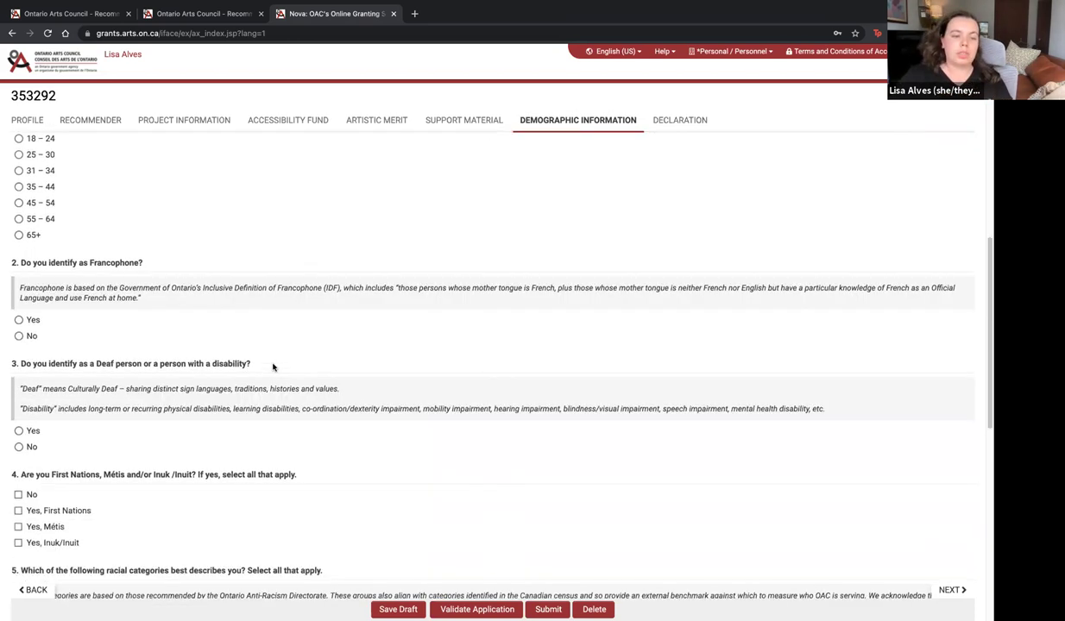
{"action": "scroll", "coordinate": [273, 368], "scroll_direction": "down", "scroll_amount": 3}
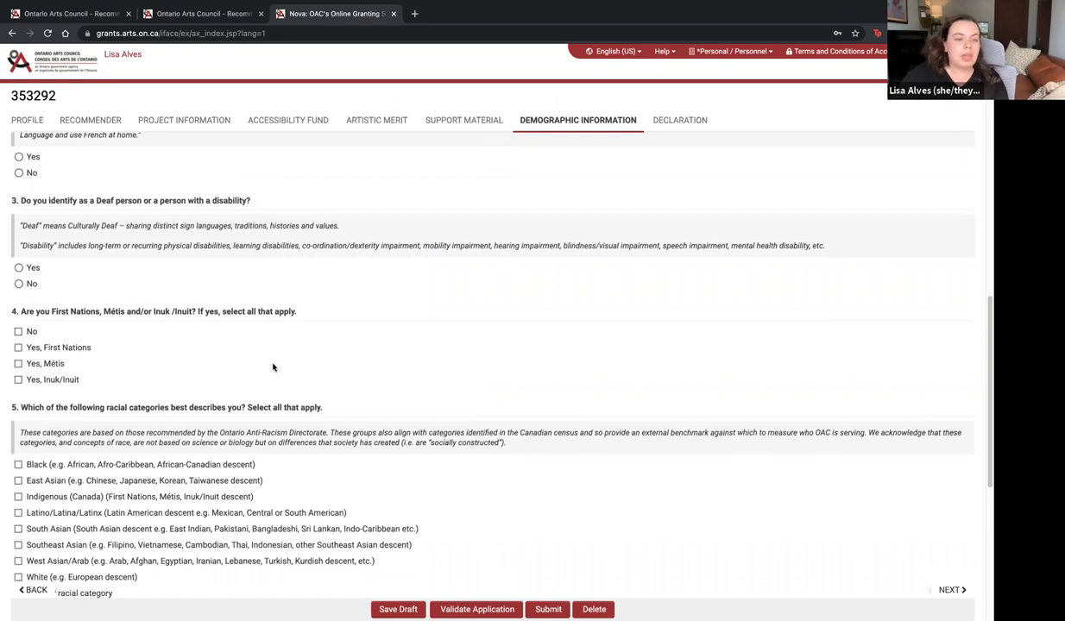
{"action": "scroll", "coordinate": [273, 368], "scroll_direction": "down", "scroll_amount": 3}
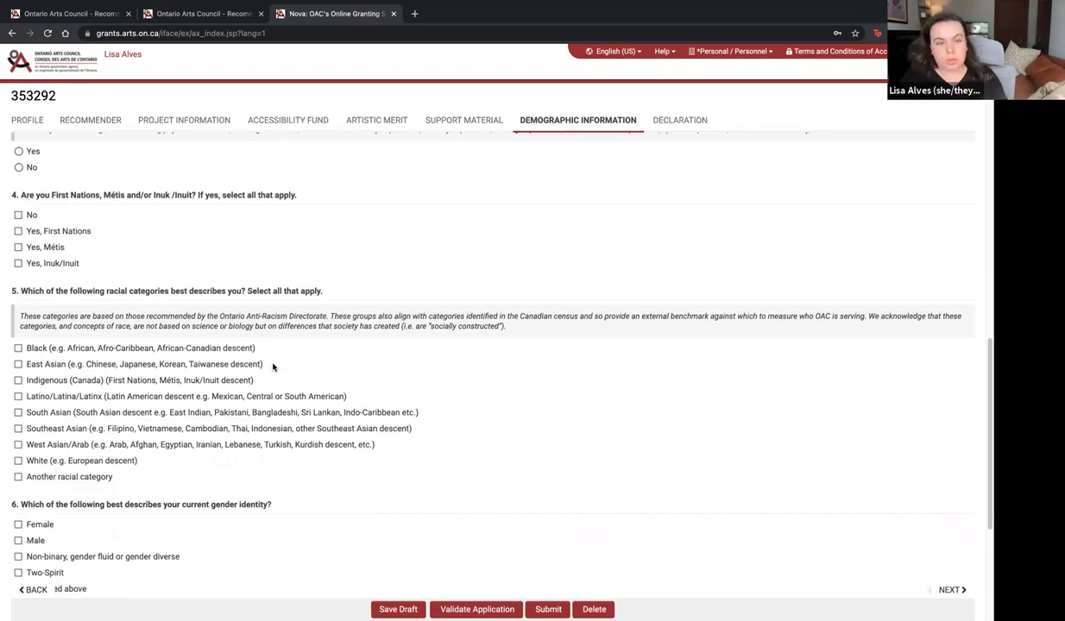
{"action": "scroll", "coordinate": [272, 367], "scroll_direction": "down", "scroll_amount": 3}
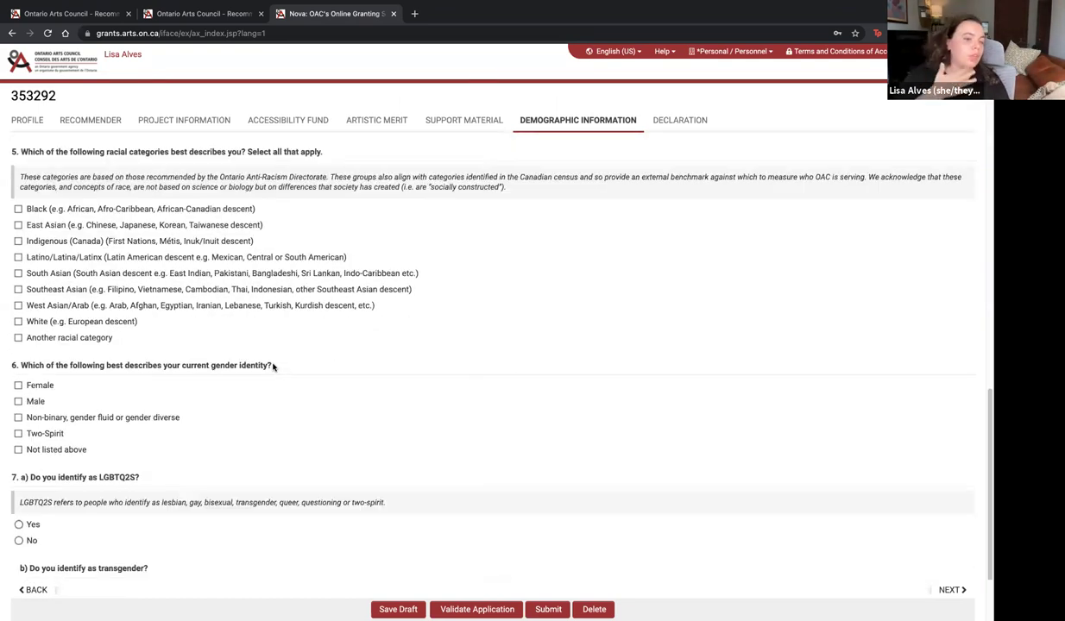
{"action": "scroll", "coordinate": [273, 367], "scroll_direction": "down", "scroll_amount": 3}
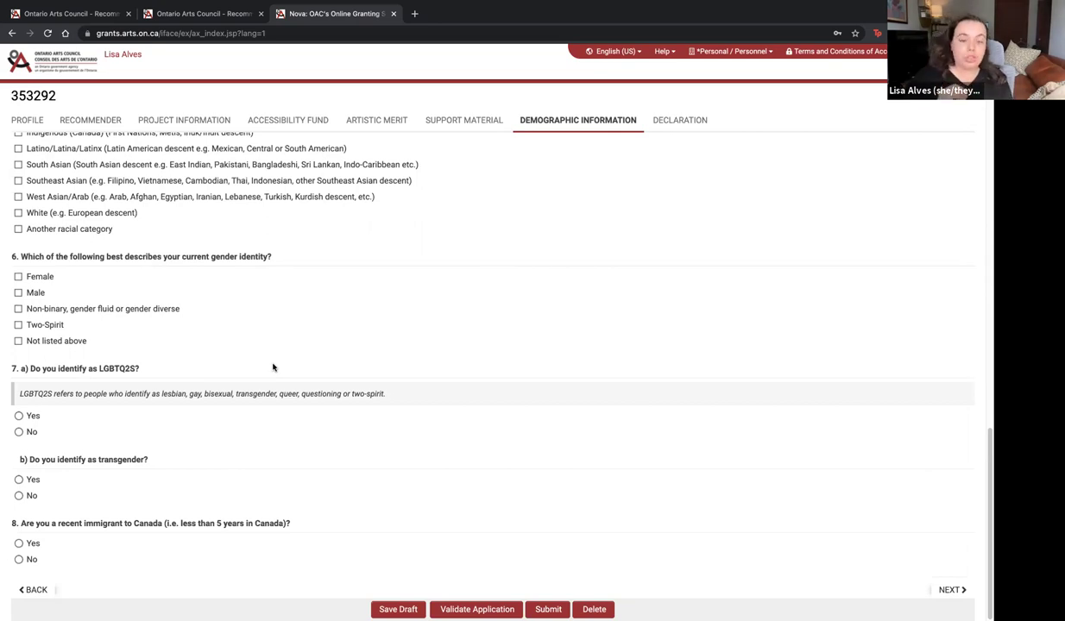
Switch to the Declaration section showing empty Phone Number and Email fields and unchecked I Agree boxes
{"action": "left_click", "coordinate": [695, 120]}
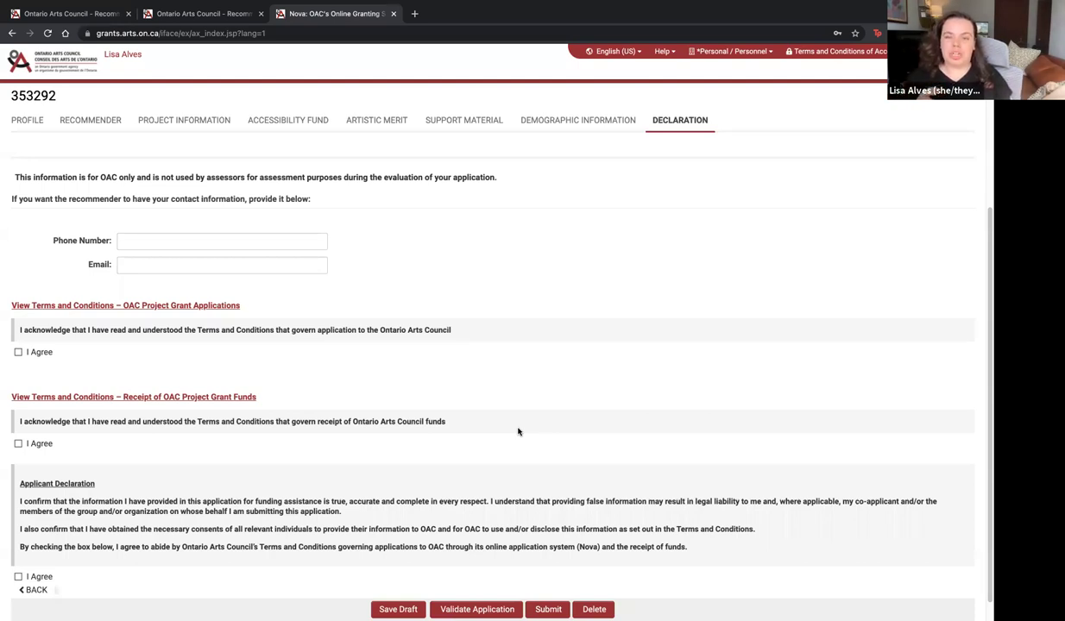
Return to the Nova home dashboard and view the three Recommender Grants for Theatre Creators drafts
{"action": "left_click", "coordinate": [67, 69]}
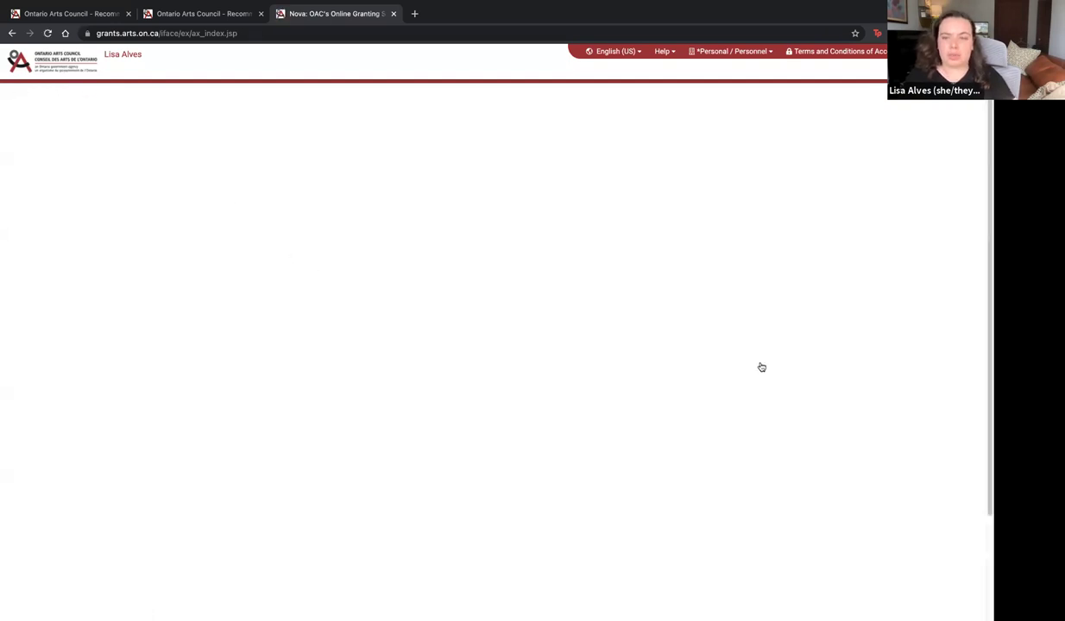
{"action": "scroll", "coordinate": [704, 378], "scroll_direction": "down", "scroll_amount": 3}
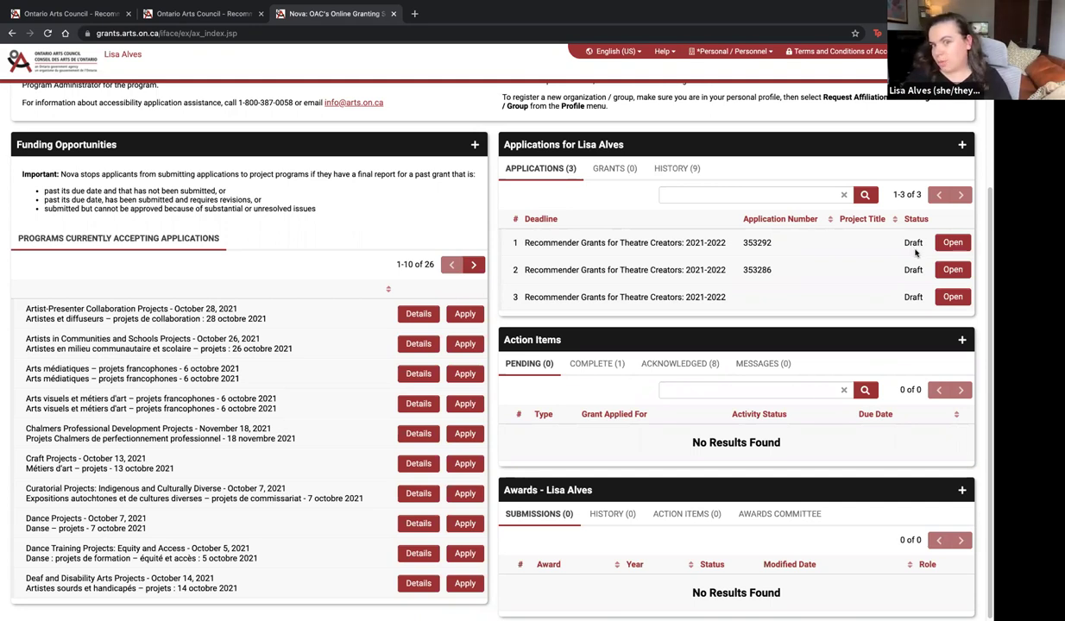
{"action": "mouse_move", "coordinate": [585, 8]}
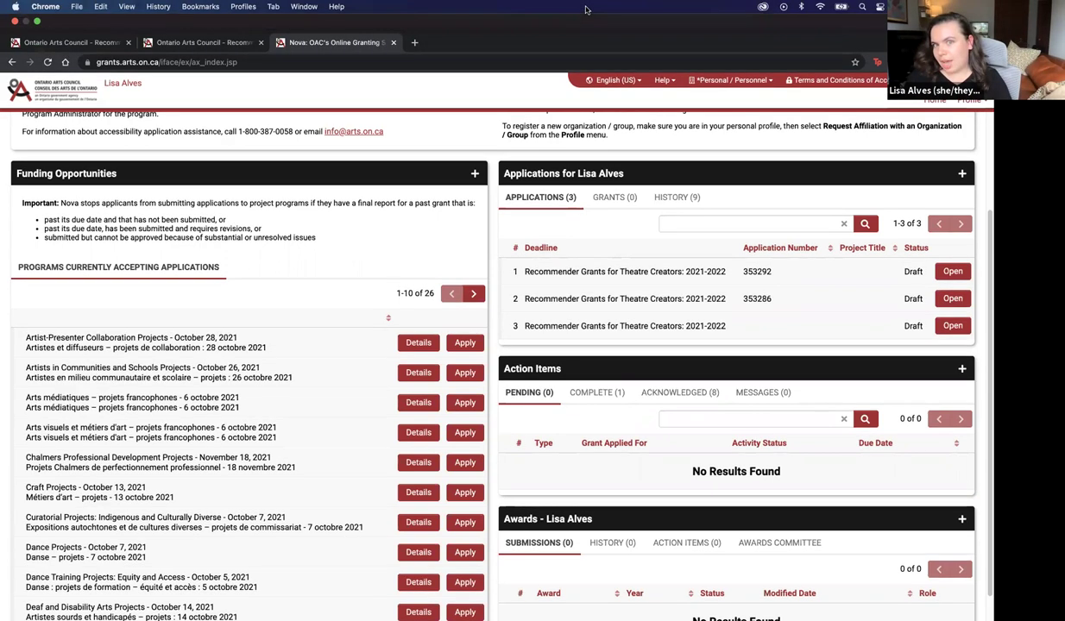